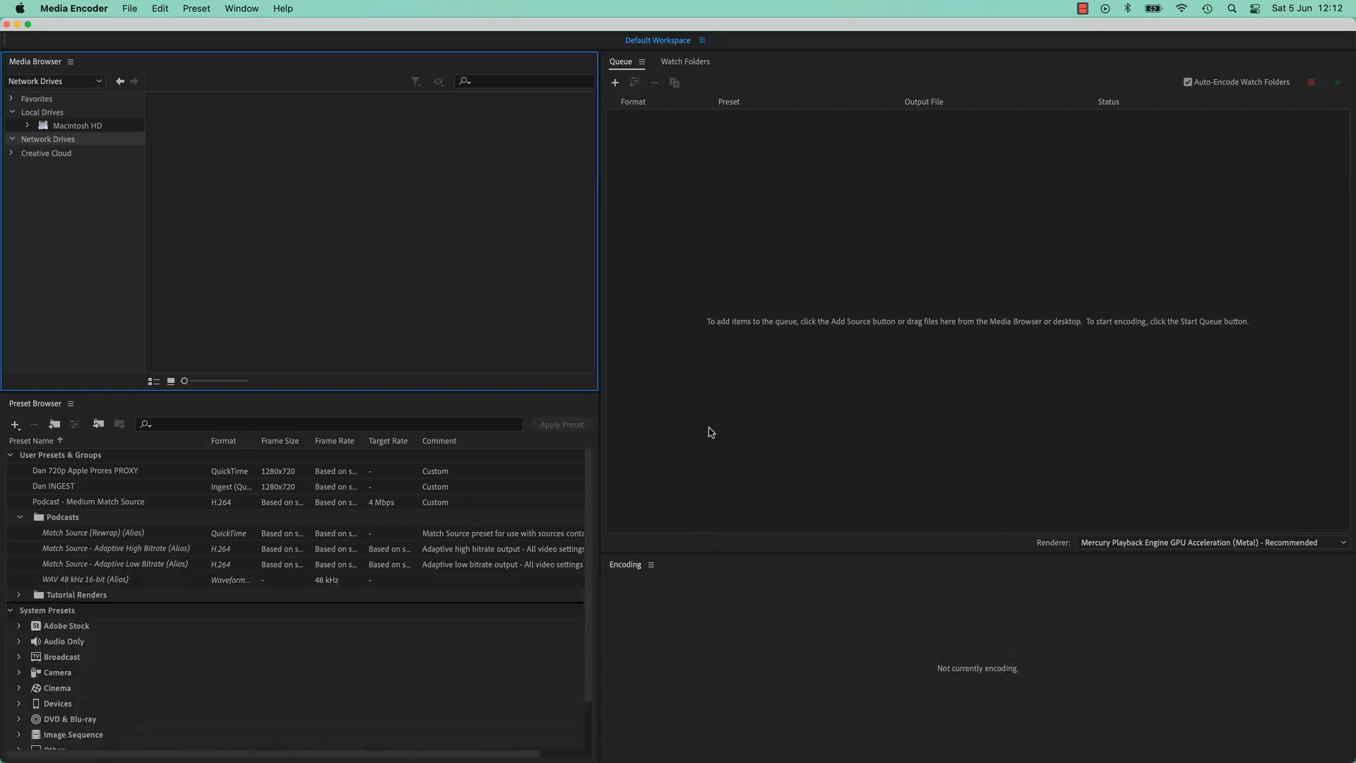
Switch to Finder and add the clips 02 Colour Correction A through F to the encoding queue
key("super+Tab")
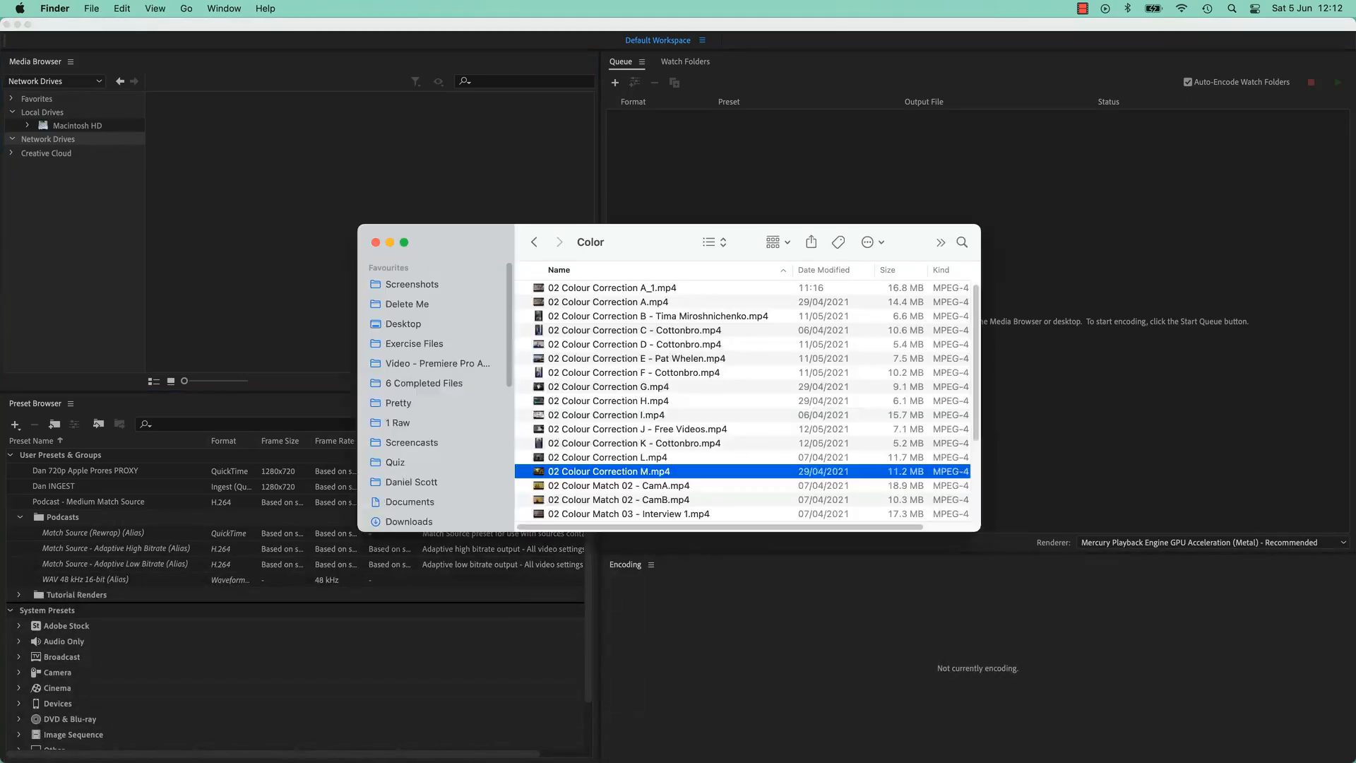
left_click(641, 287)
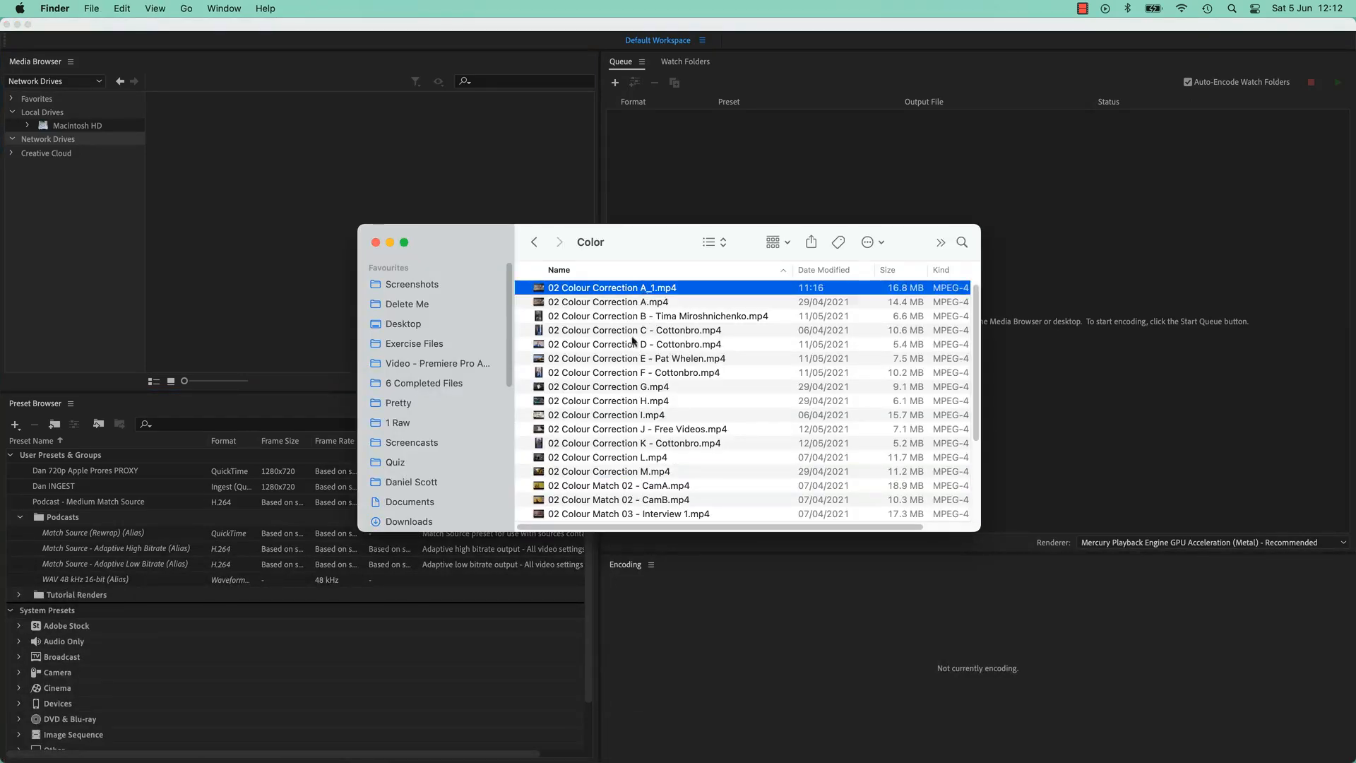
left_click(667, 319)
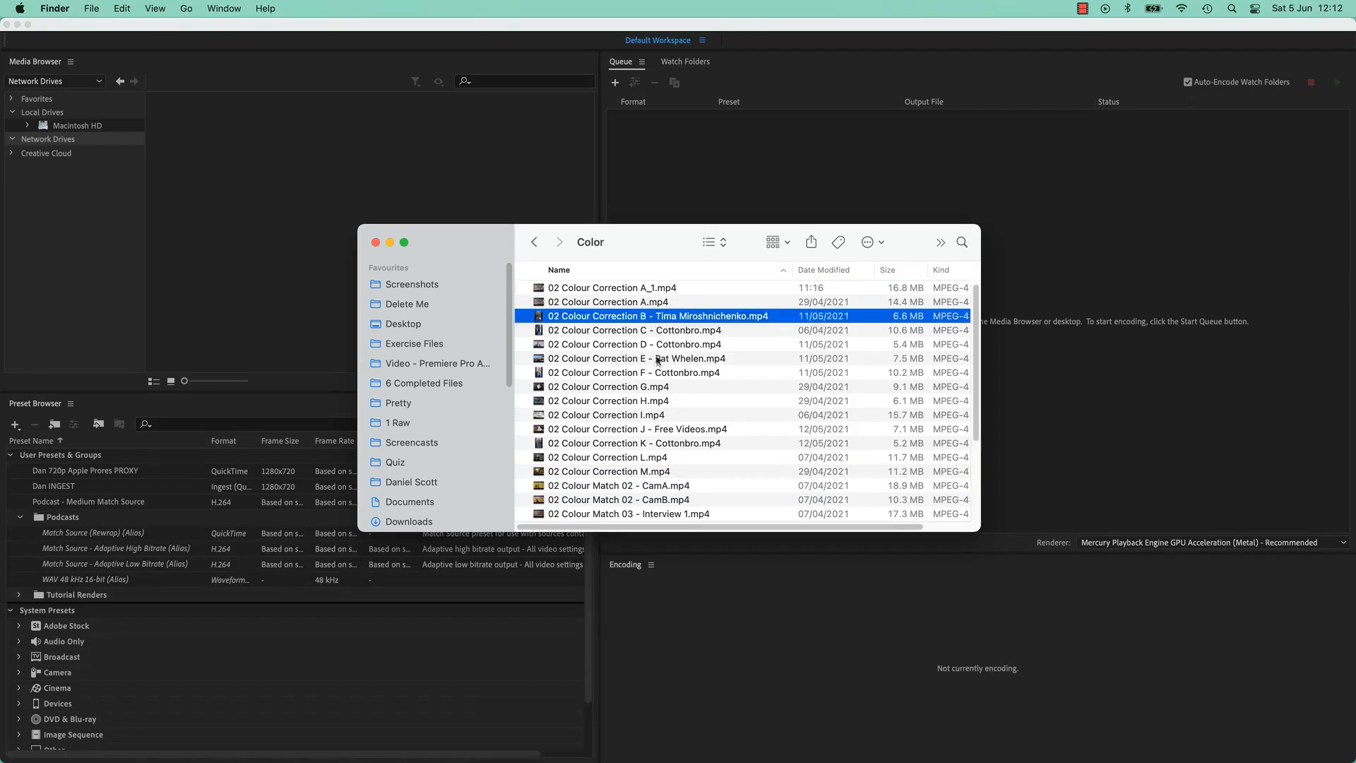
left_click(646, 301)
left_click(667, 372, "shift")
left_click_drag(644, 239, 713, 429)
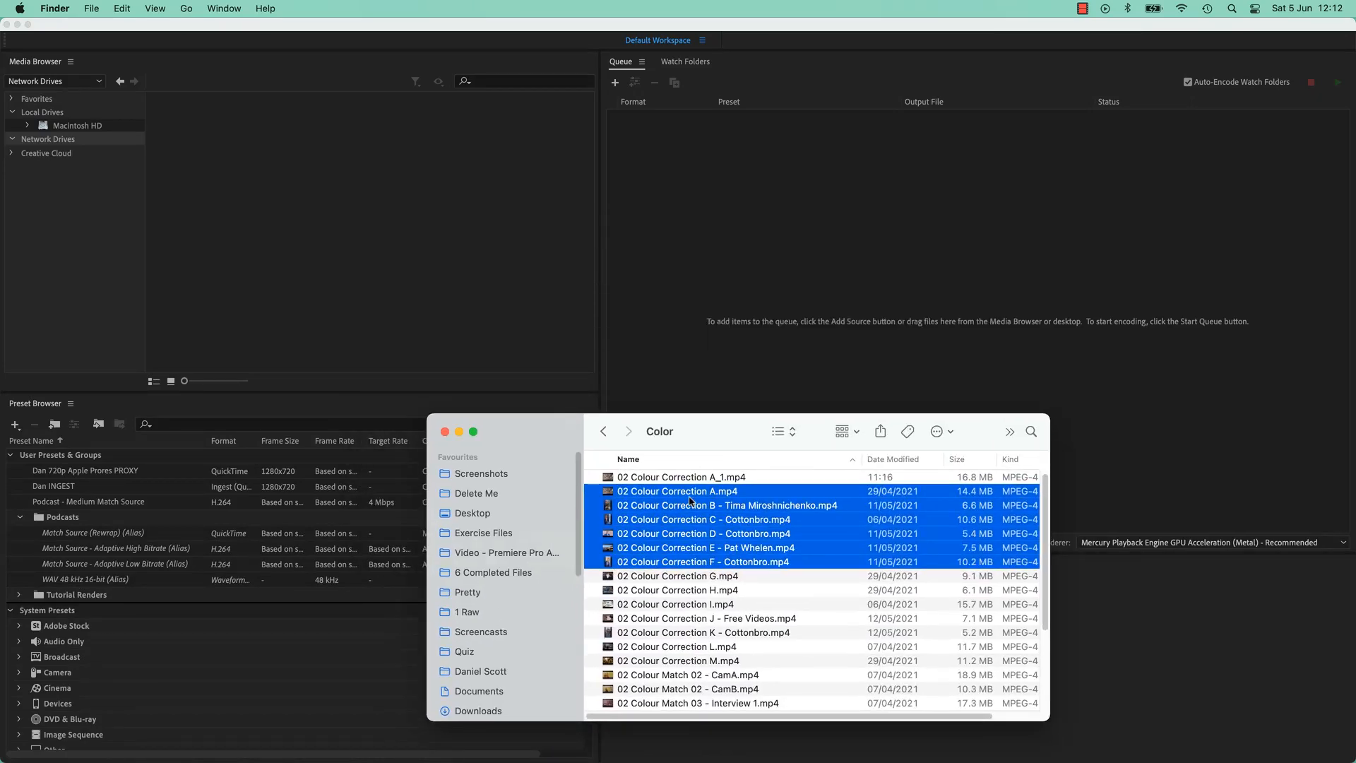
left_click_drag(690, 502, 871, 236)
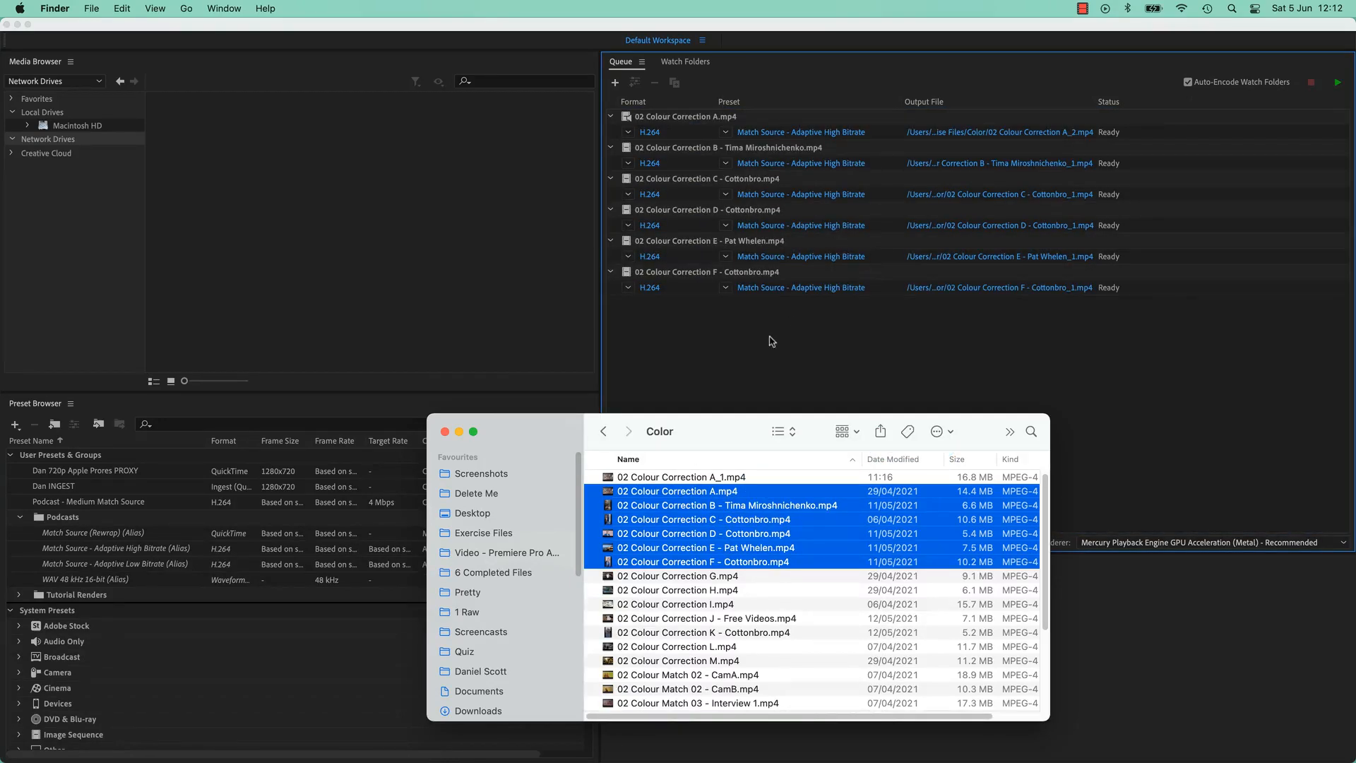
left_click(770, 345)
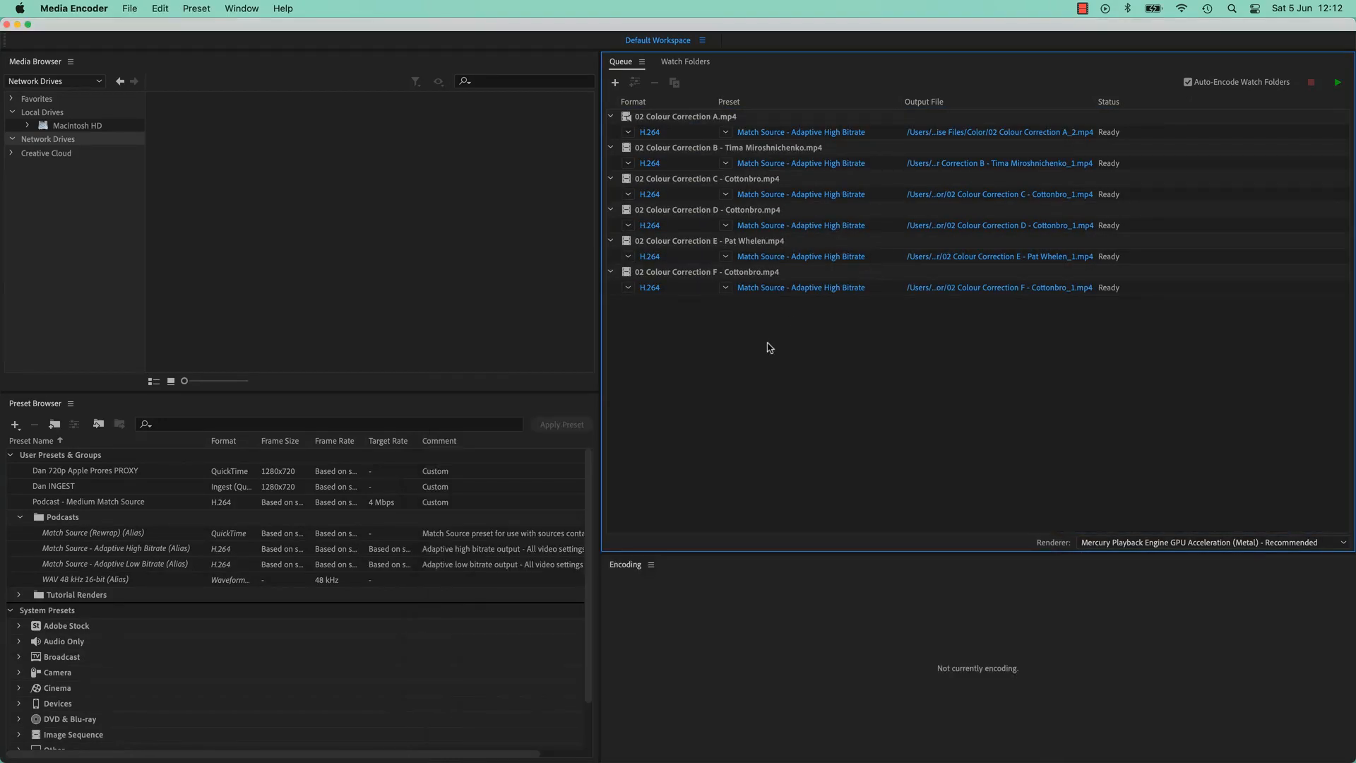
Set custom in and out points and turn off audio export in the first clip's export settings, then cancel them
left_click(812, 133)
left_click_drag(434, 640, 356, 641)
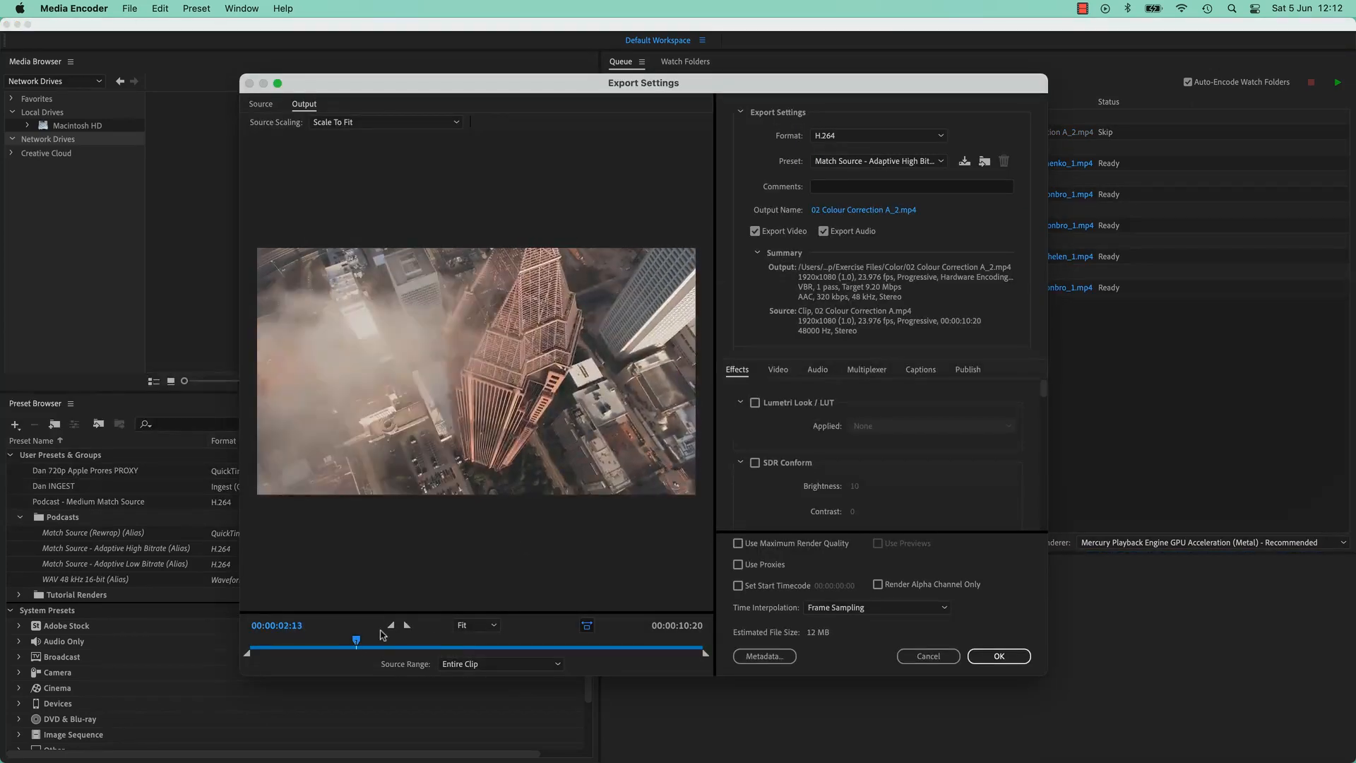
left_click(391, 625)
left_click(540, 645)
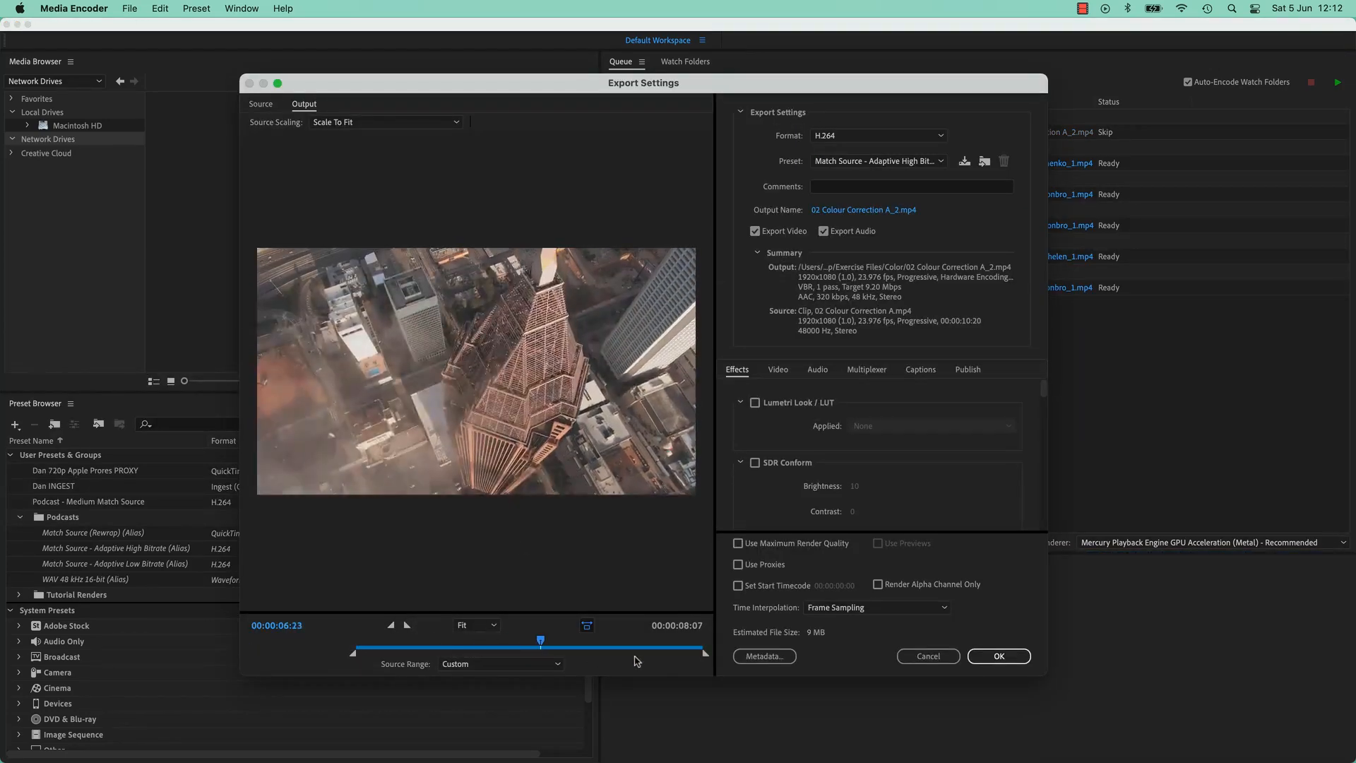
left_click(408, 626)
left_click(397, 644)
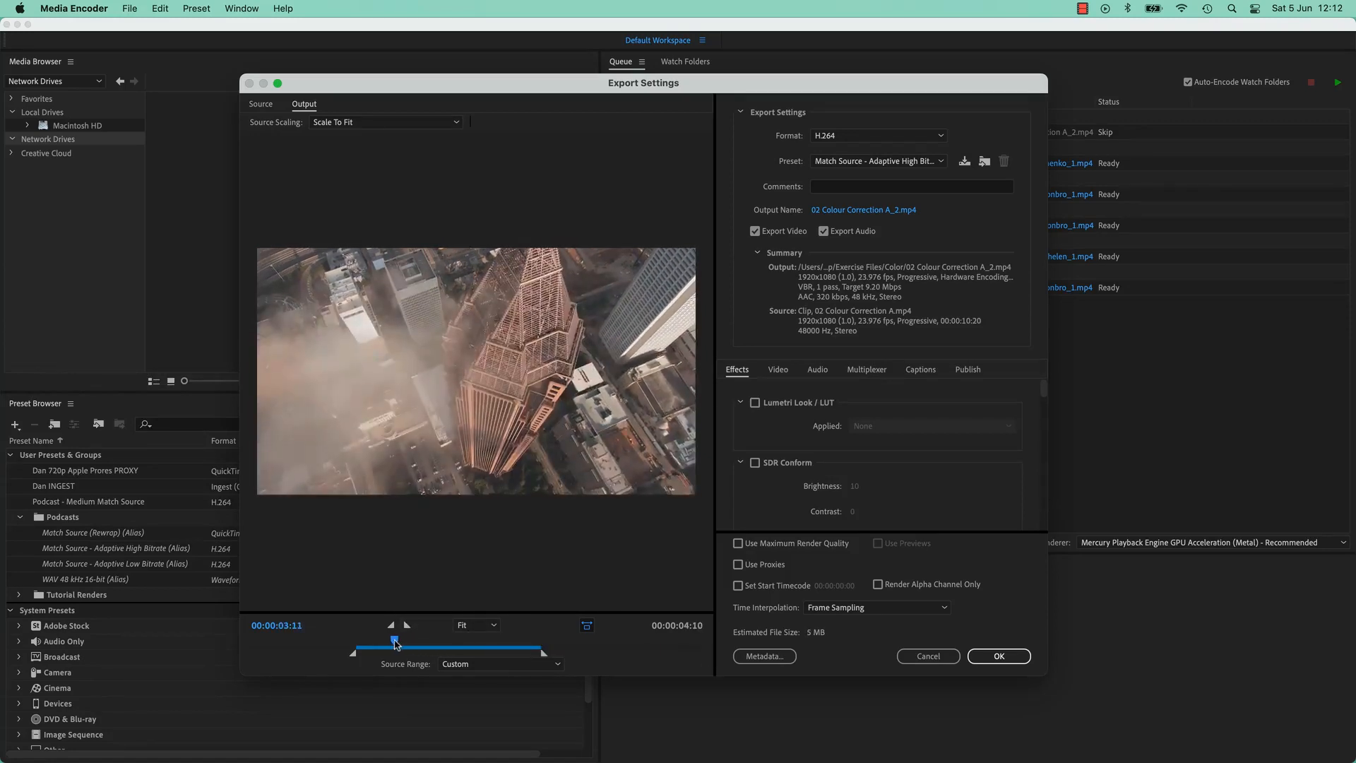
key("i")
left_click(522, 645)
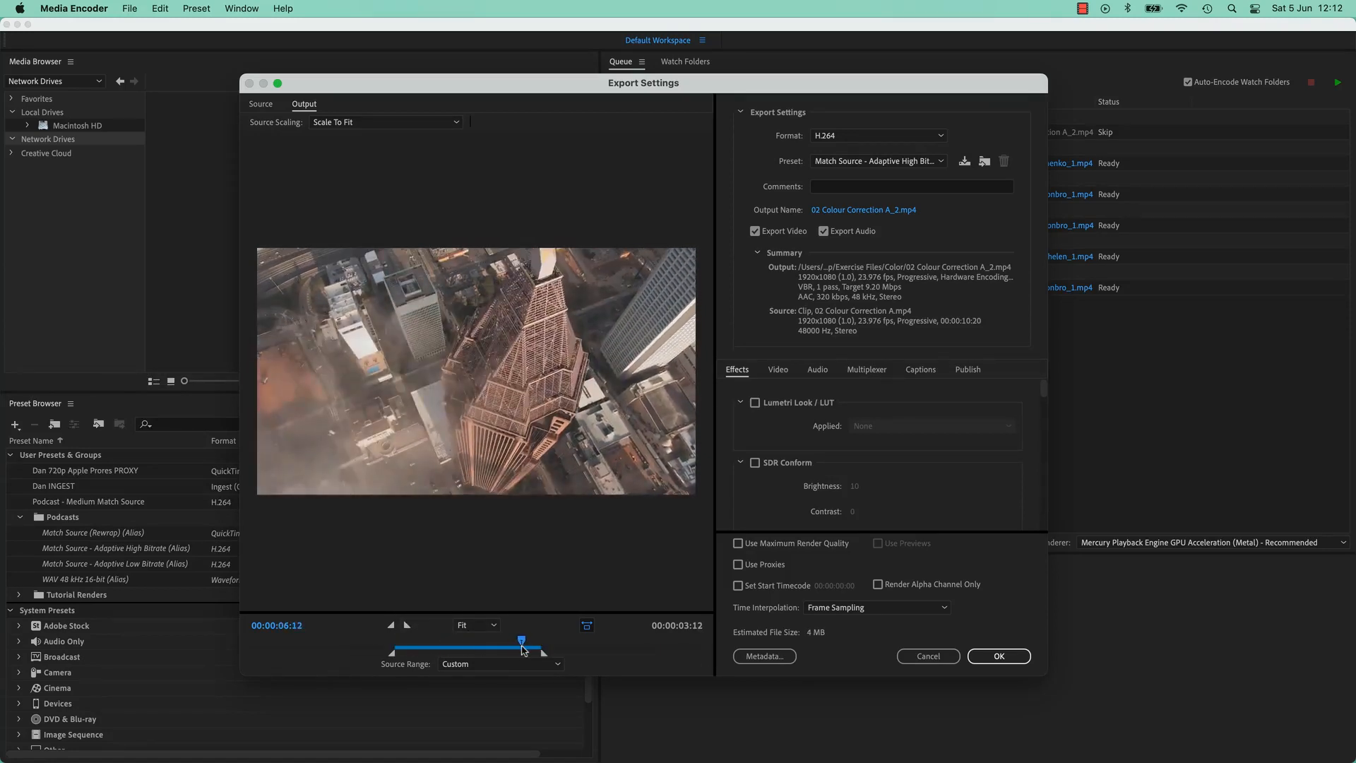
key("o")
left_click(446, 644)
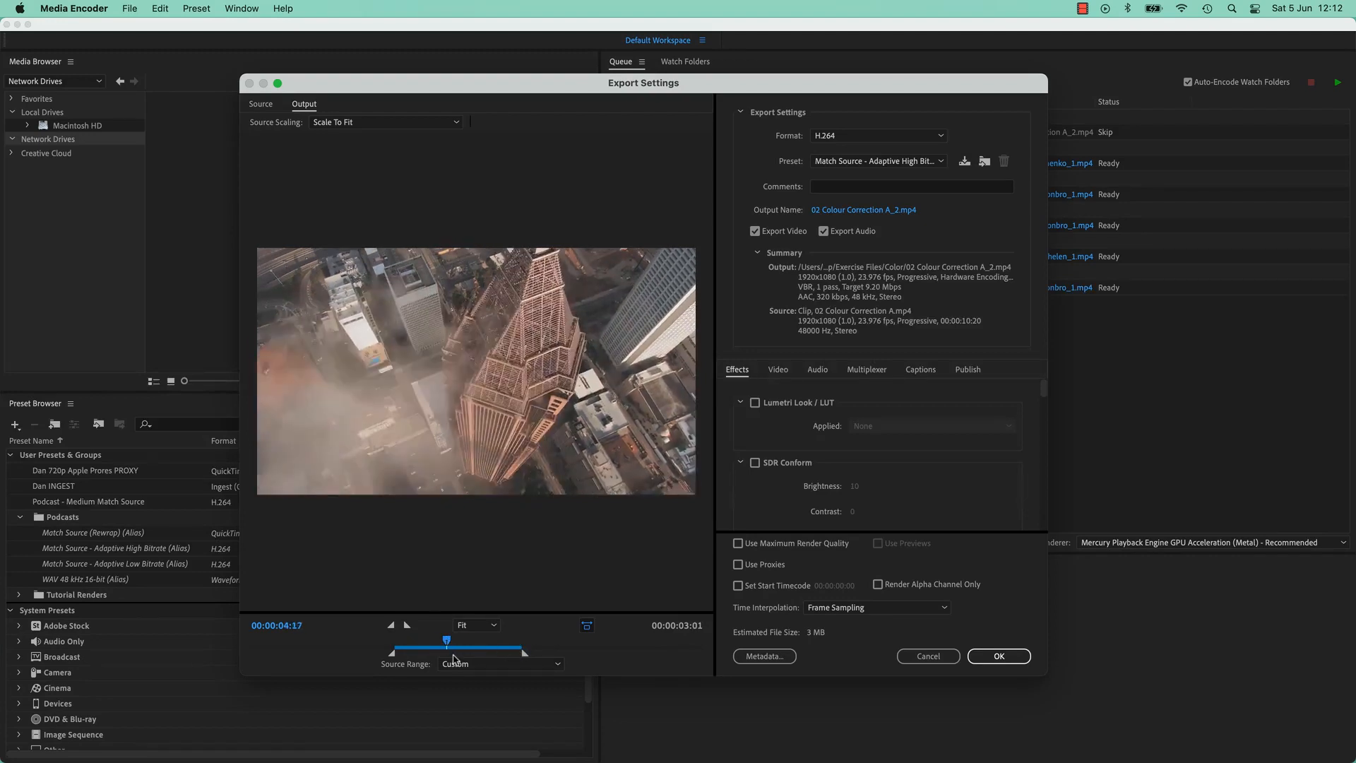
left_click(822, 232)
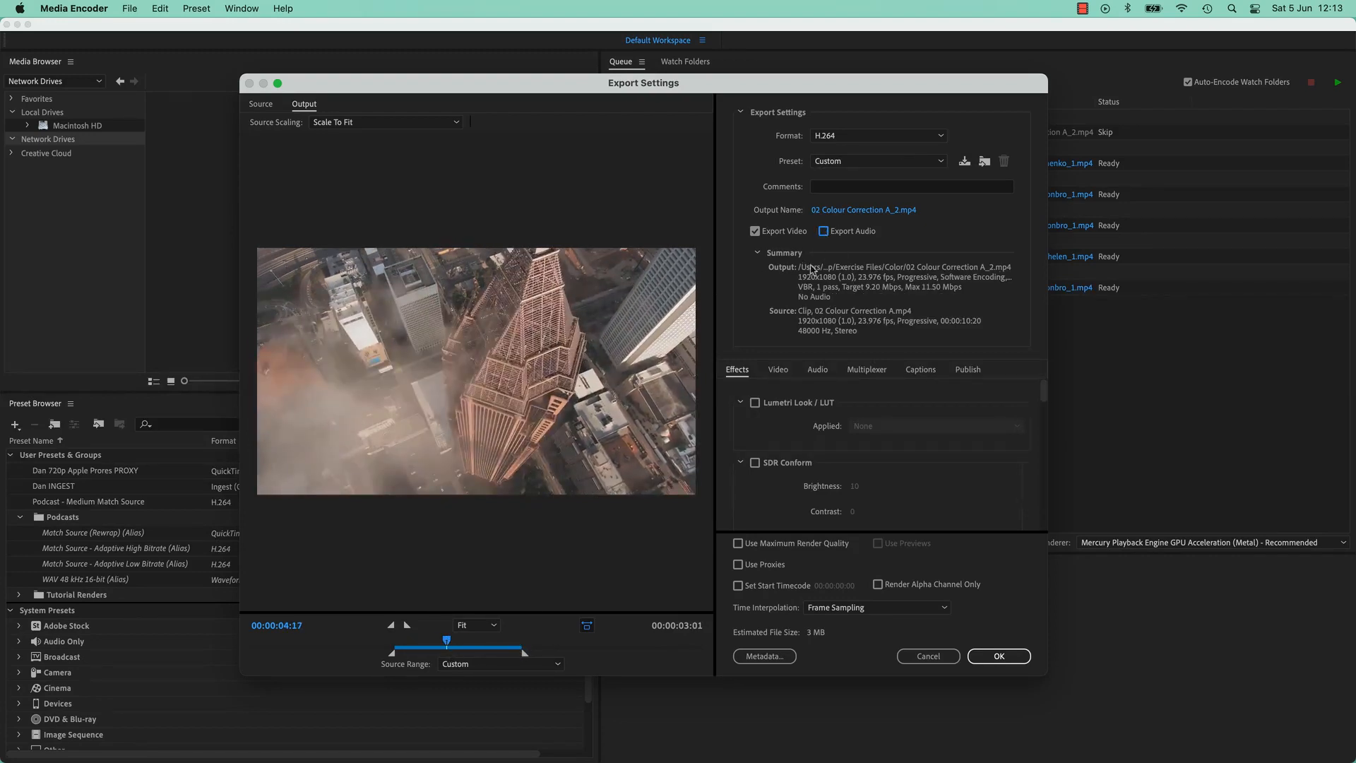
left_click(946, 654)
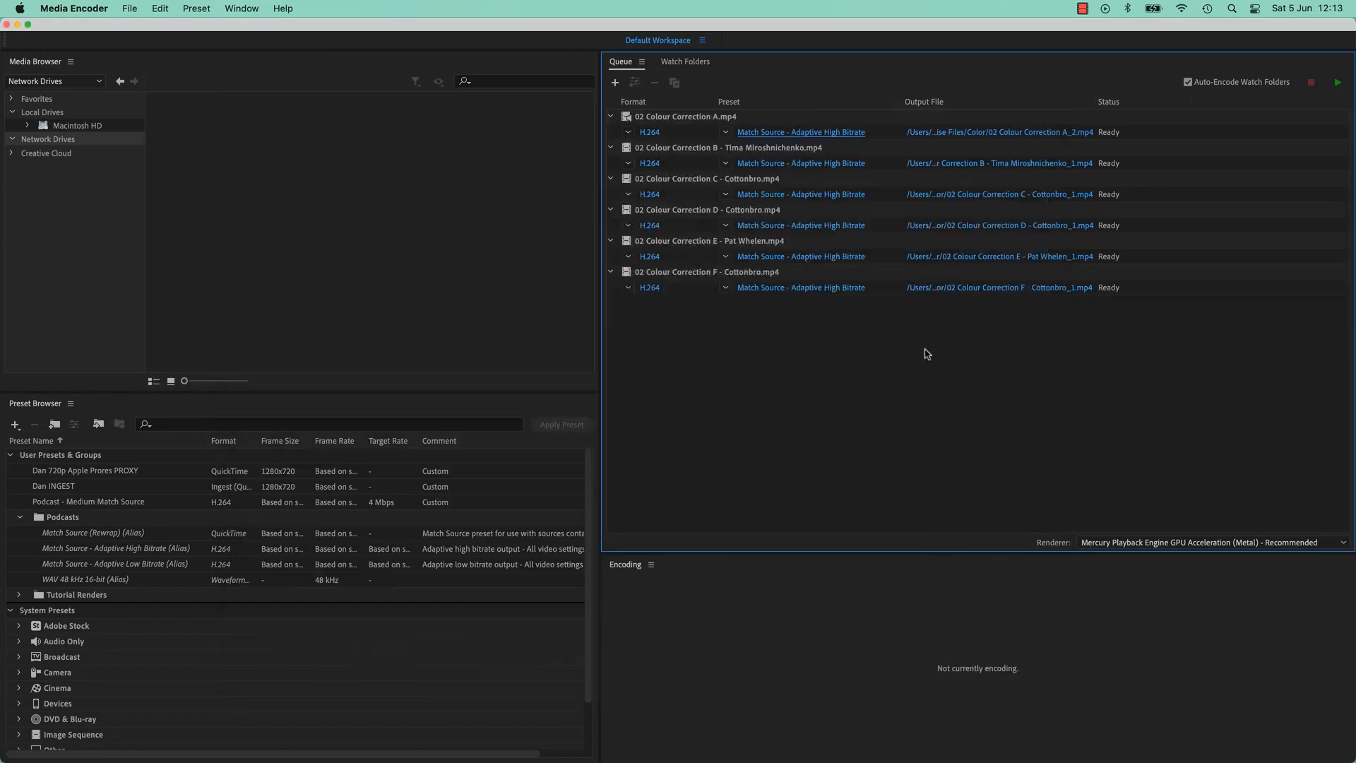
Select every clip in the queue and remove them all
left_click(713, 122)
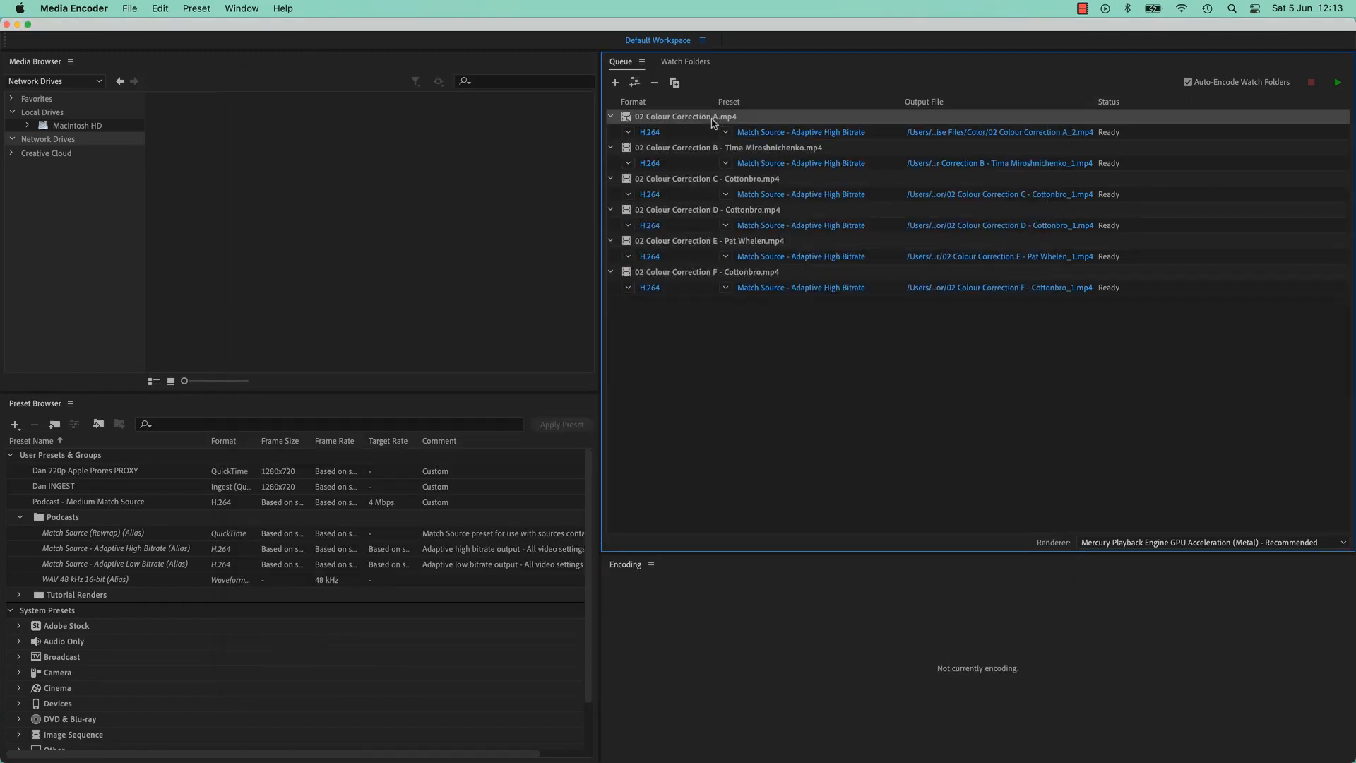
left_click(702, 275, "shift")
key("Delete")
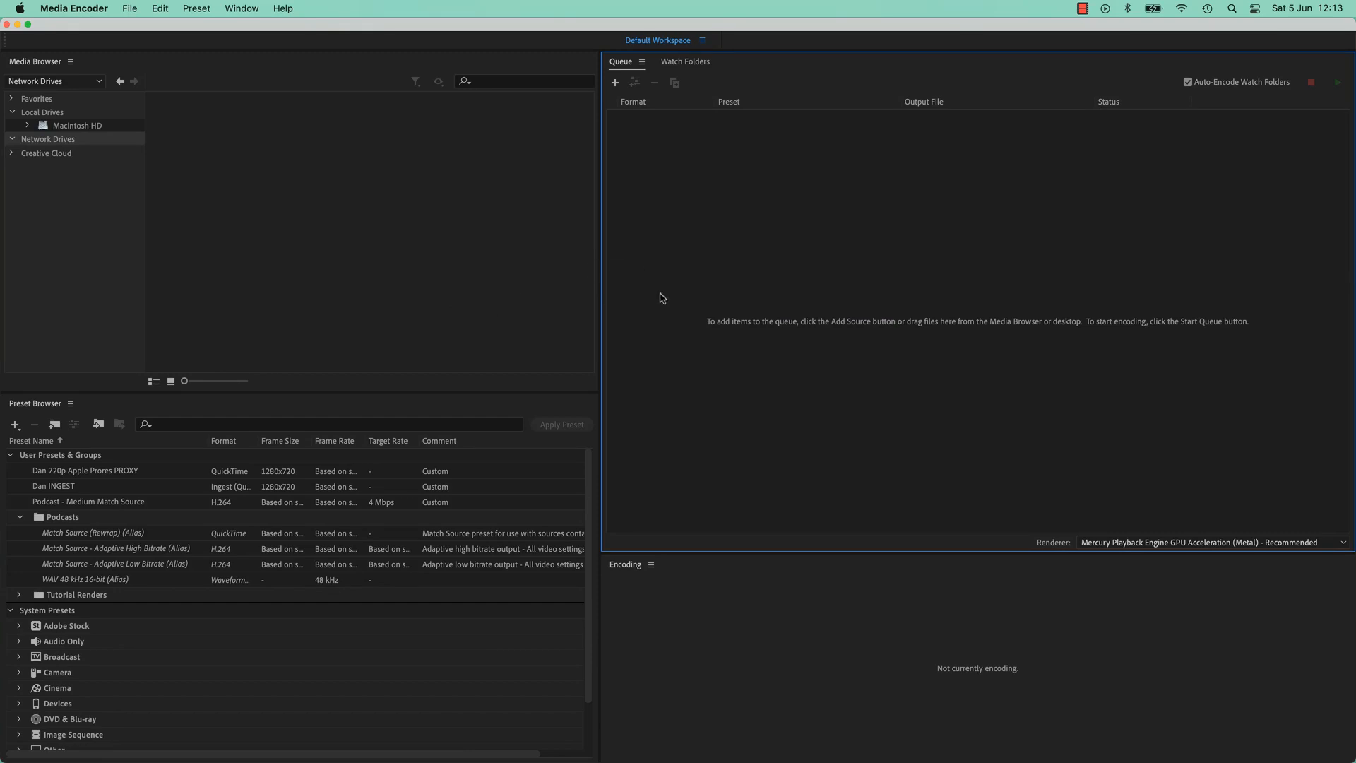
Explore the Media Browser's Favorites, Local Drives, Macintosh HD and Home Directory locations
left_click(305, 270)
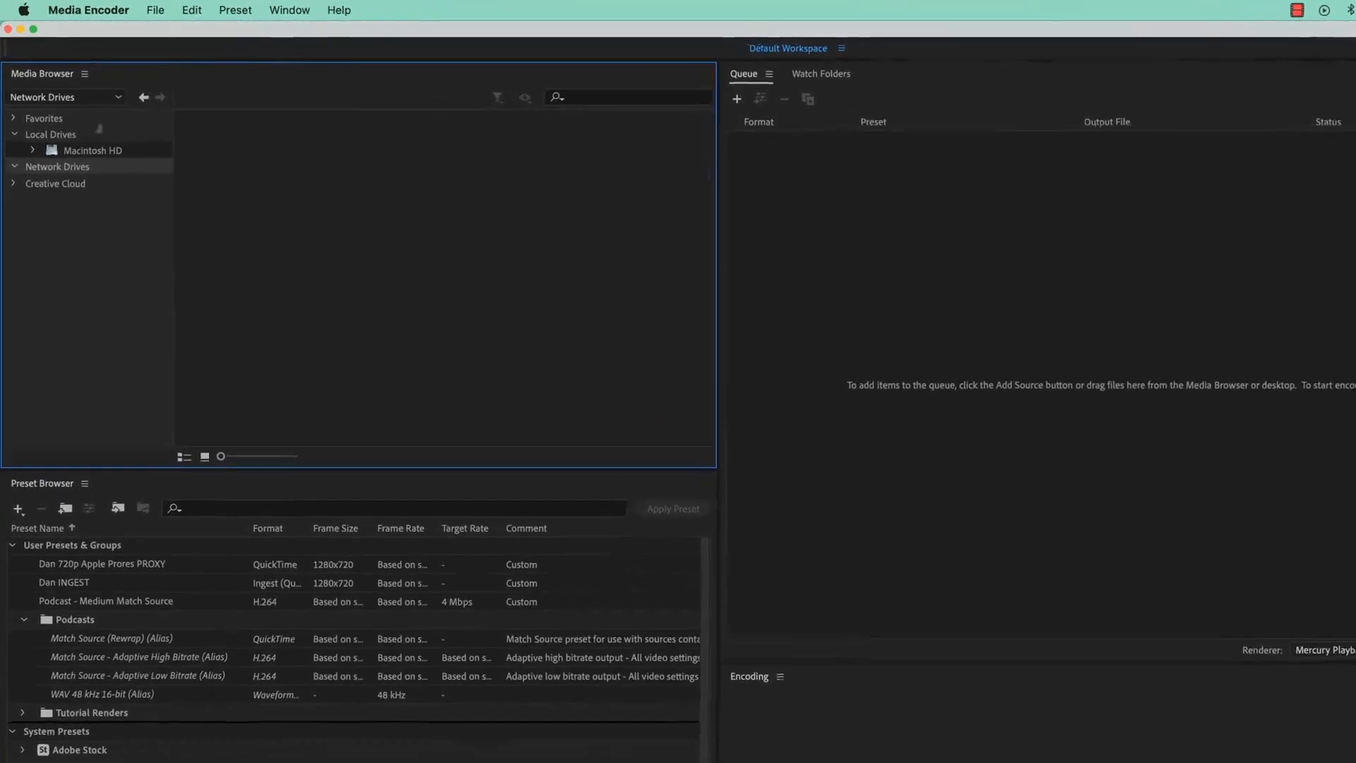
mouse_move(19, 80)
left_mouse_down()
mouse_move(149, 83)
mouse_move(164, 99)
mouse_move(33, 78)
left_mouse_up()
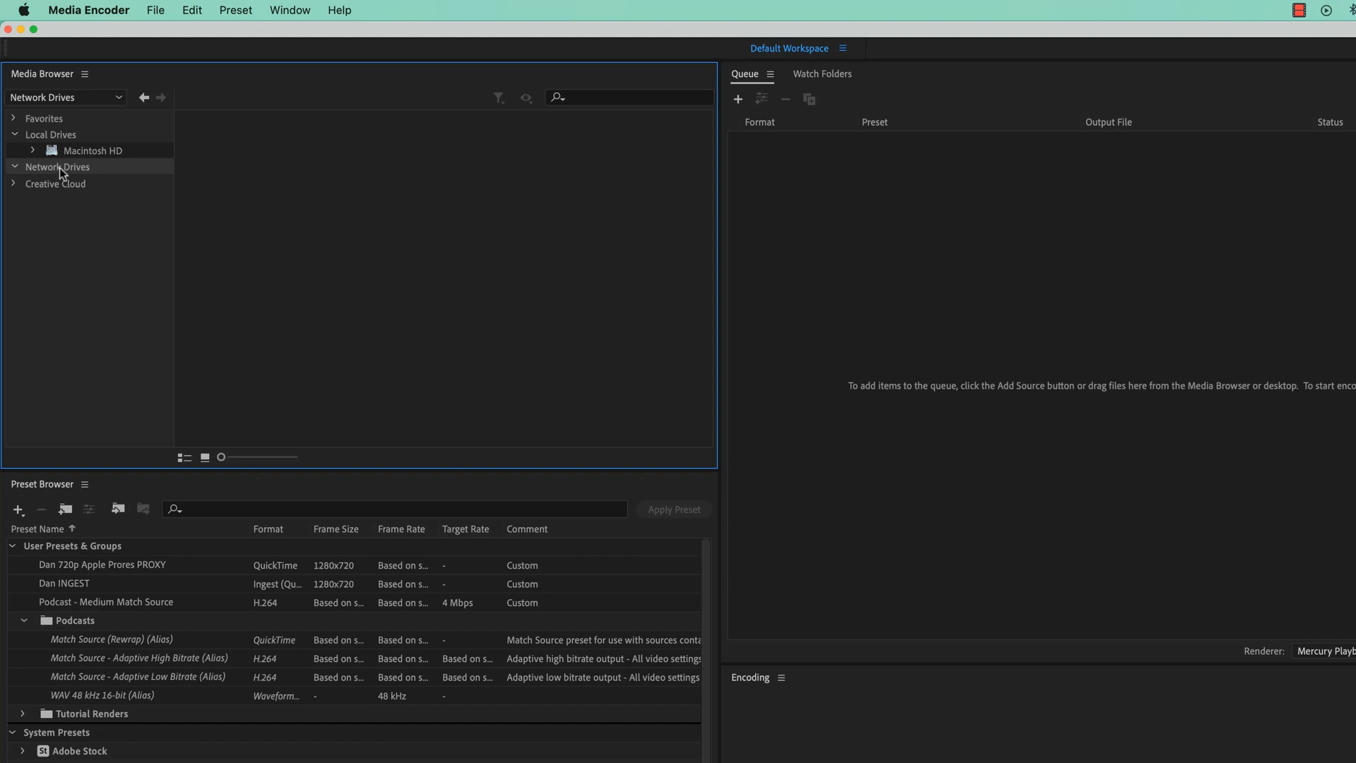
left_click(39, 119)
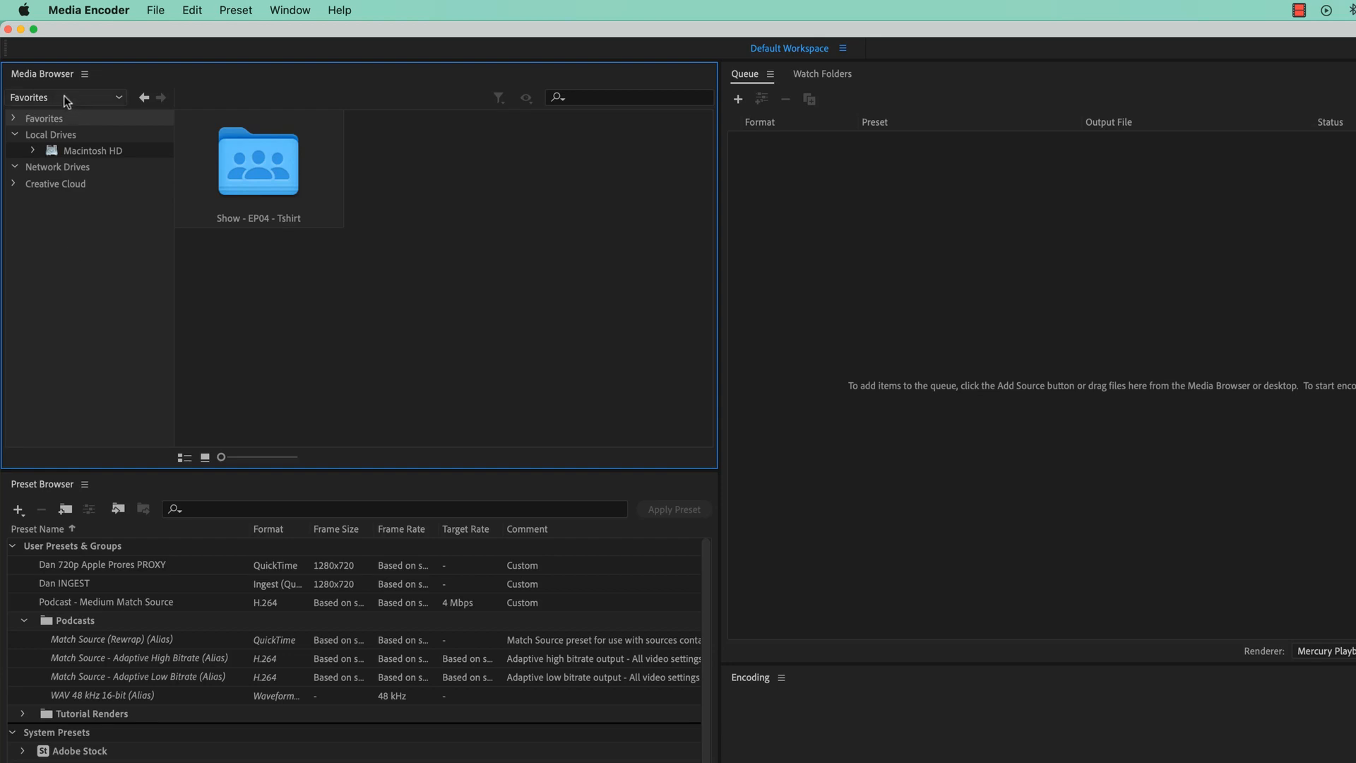
left_click(71, 150)
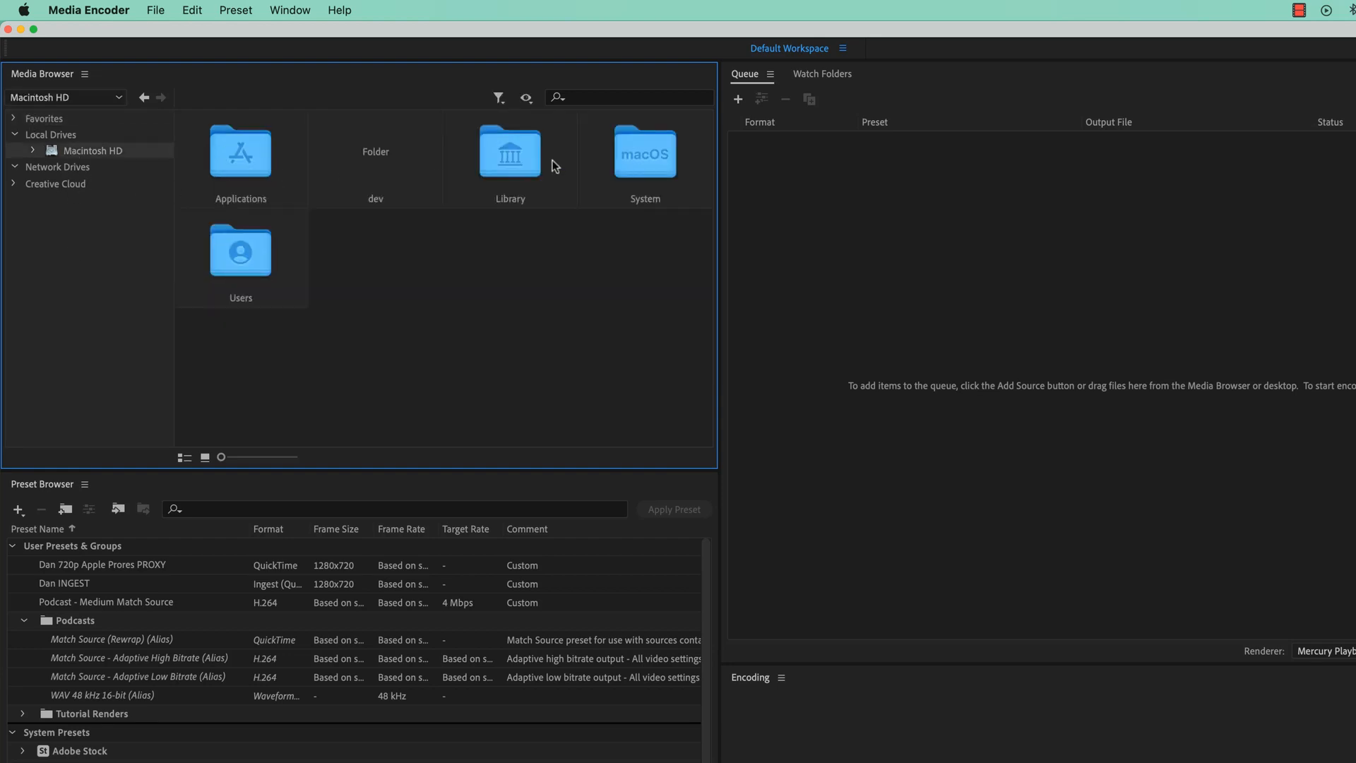
left_click(227, 180)
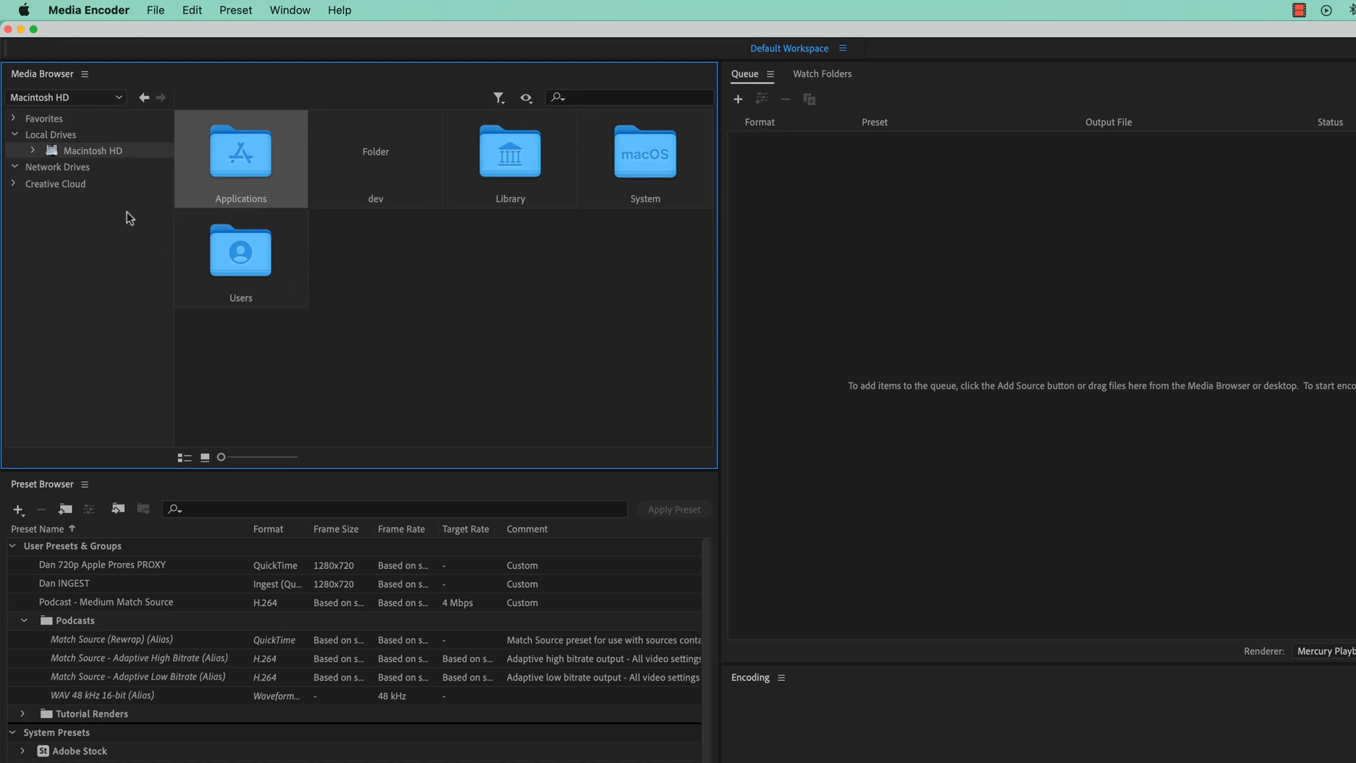
left_click(63, 97)
left_click(54, 112)
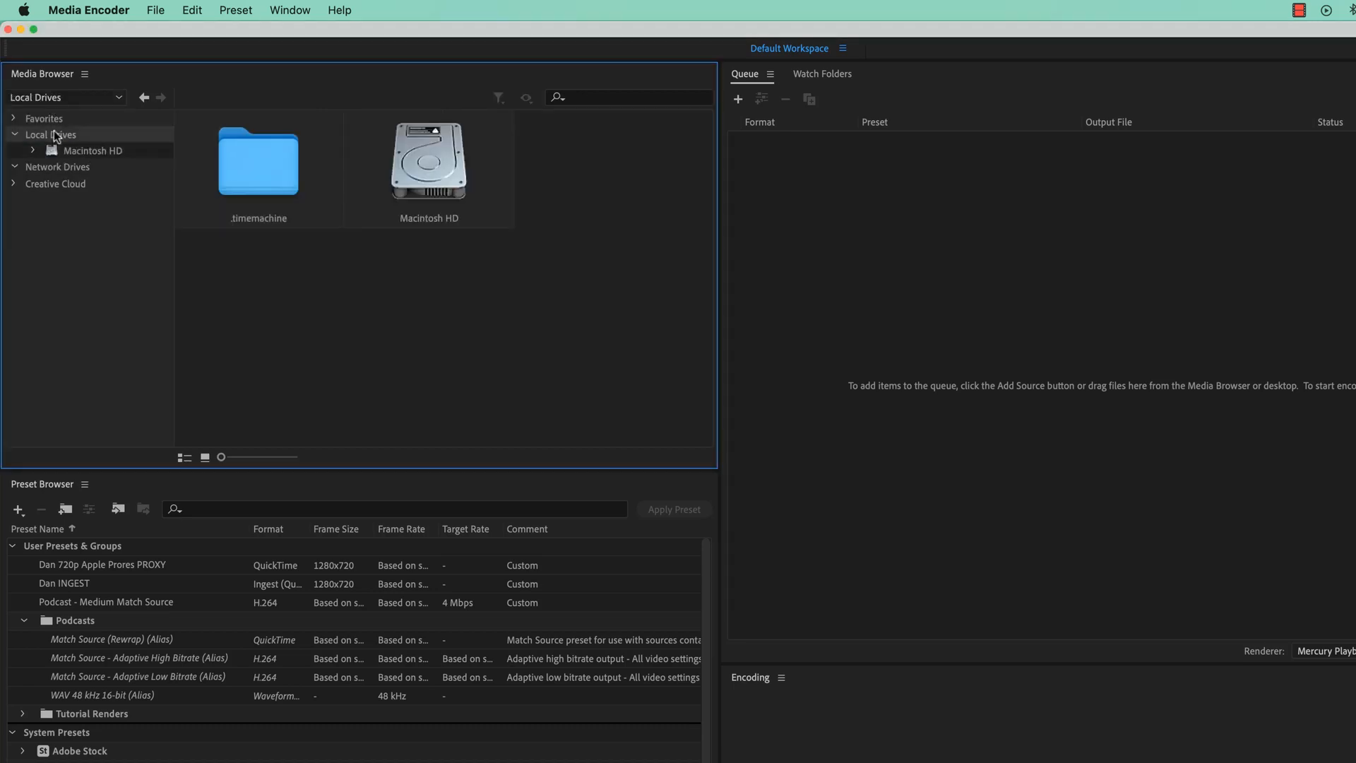
left_click(63, 97)
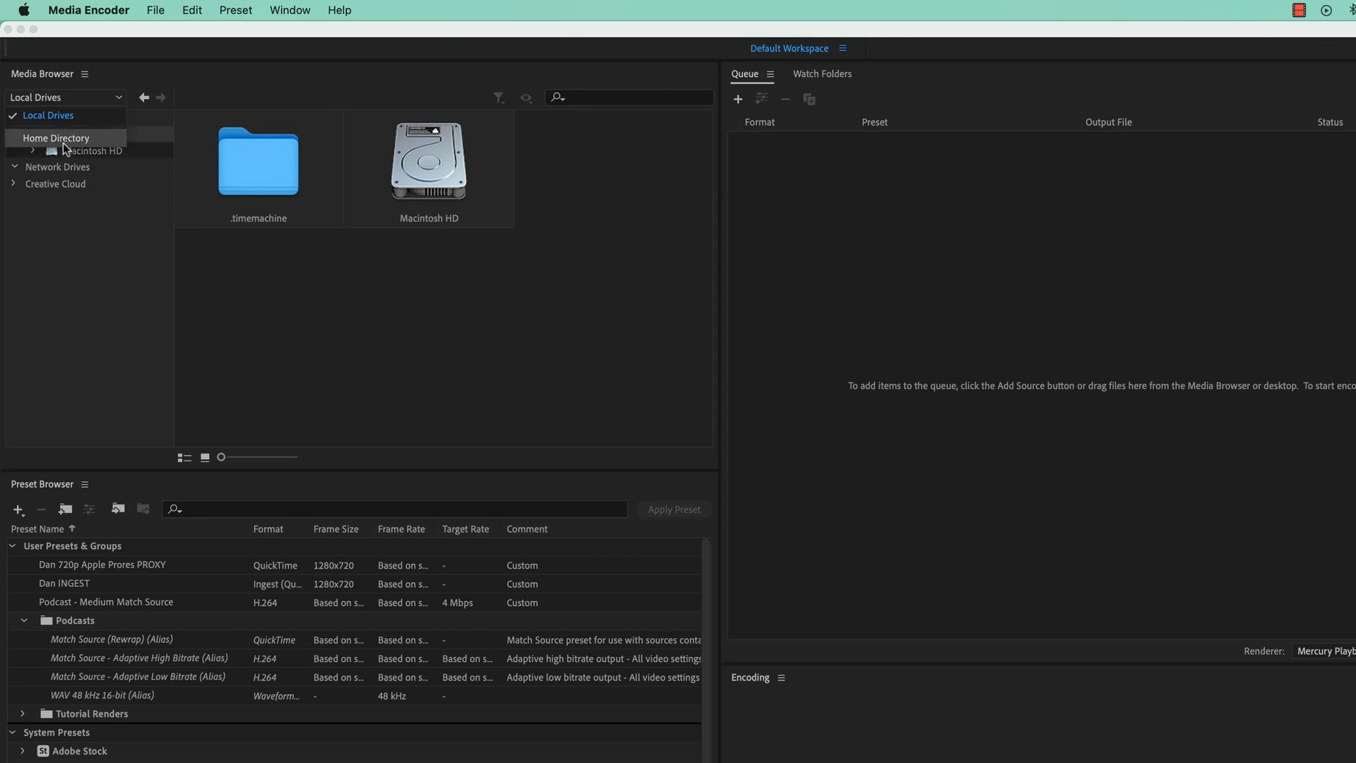
left_click(60, 142)
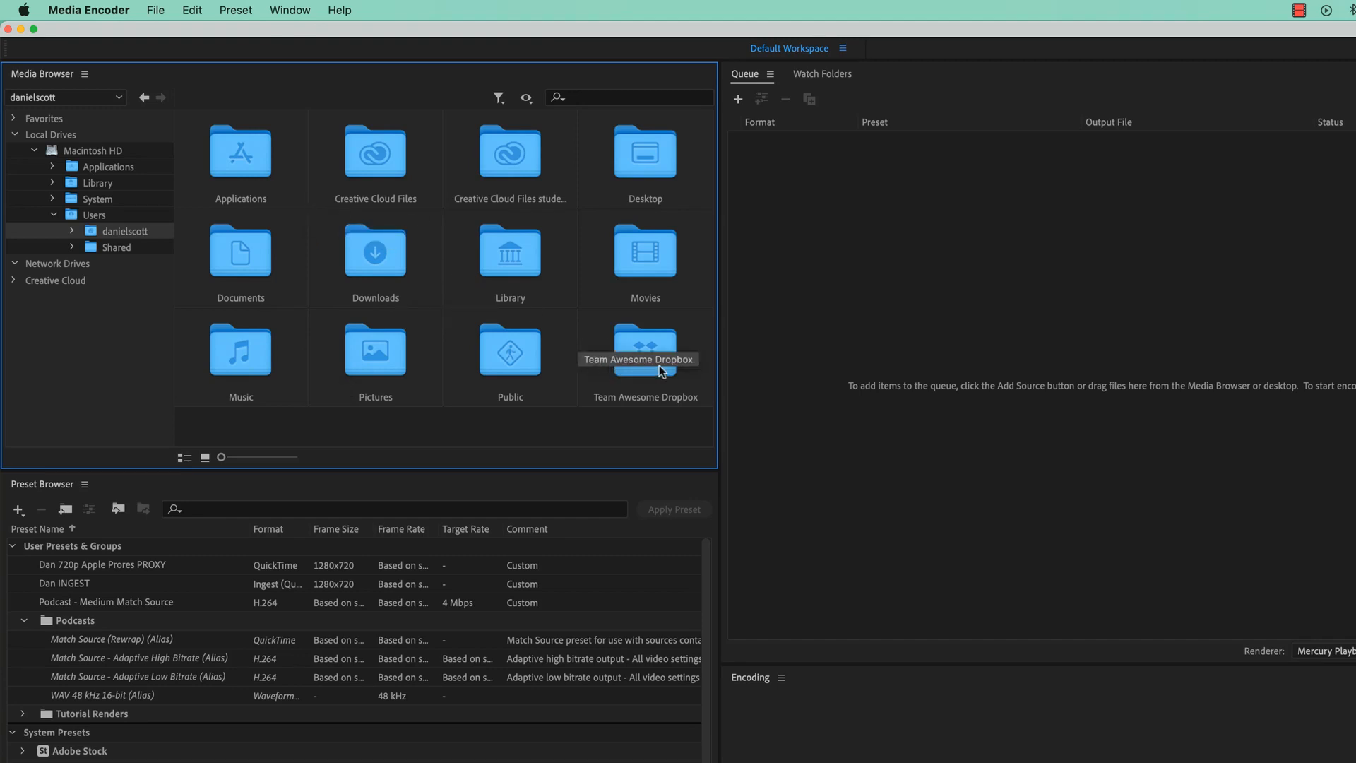
Navigate into Team Awesome Dropbox and add the Show - EP01 - Logo folder to Favorites
double_click(667, 342)
double_click(252, 205)
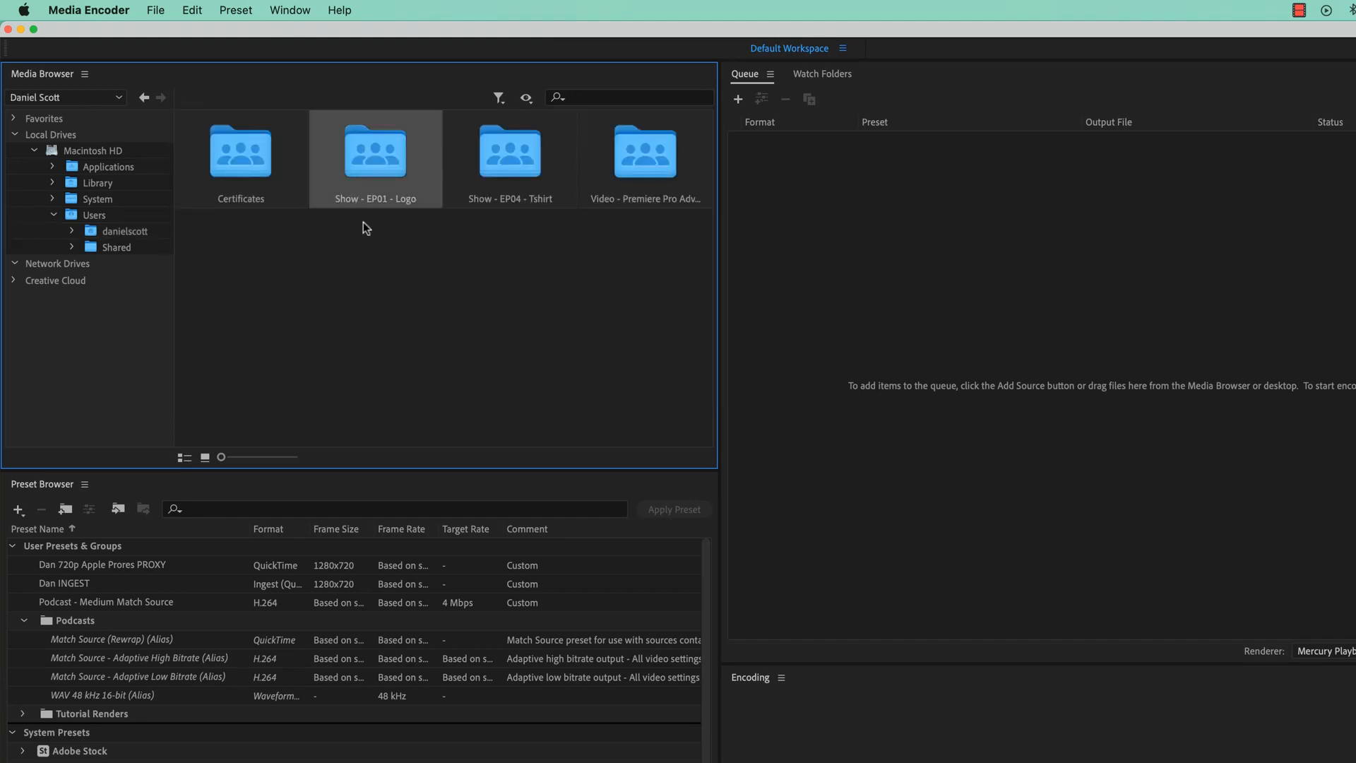
right_click(373, 167)
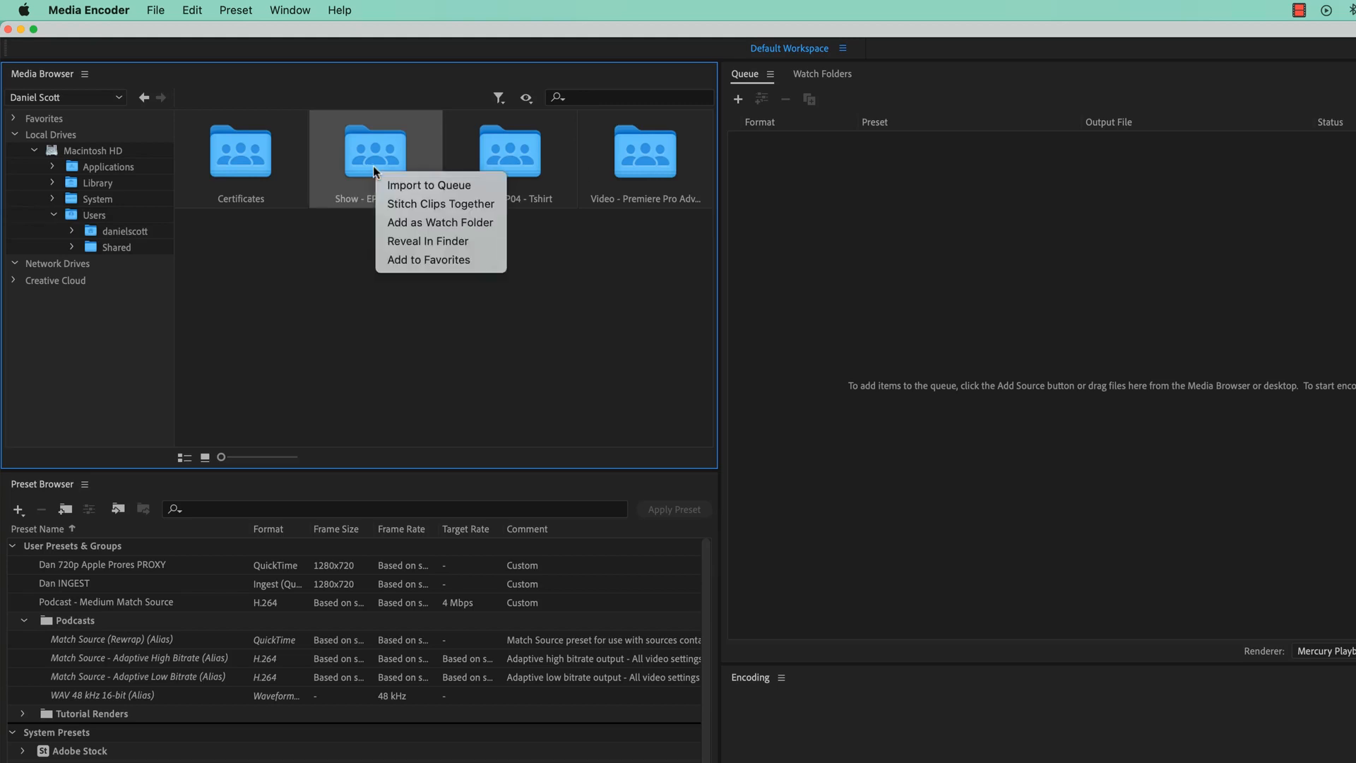
left_click(426, 259)
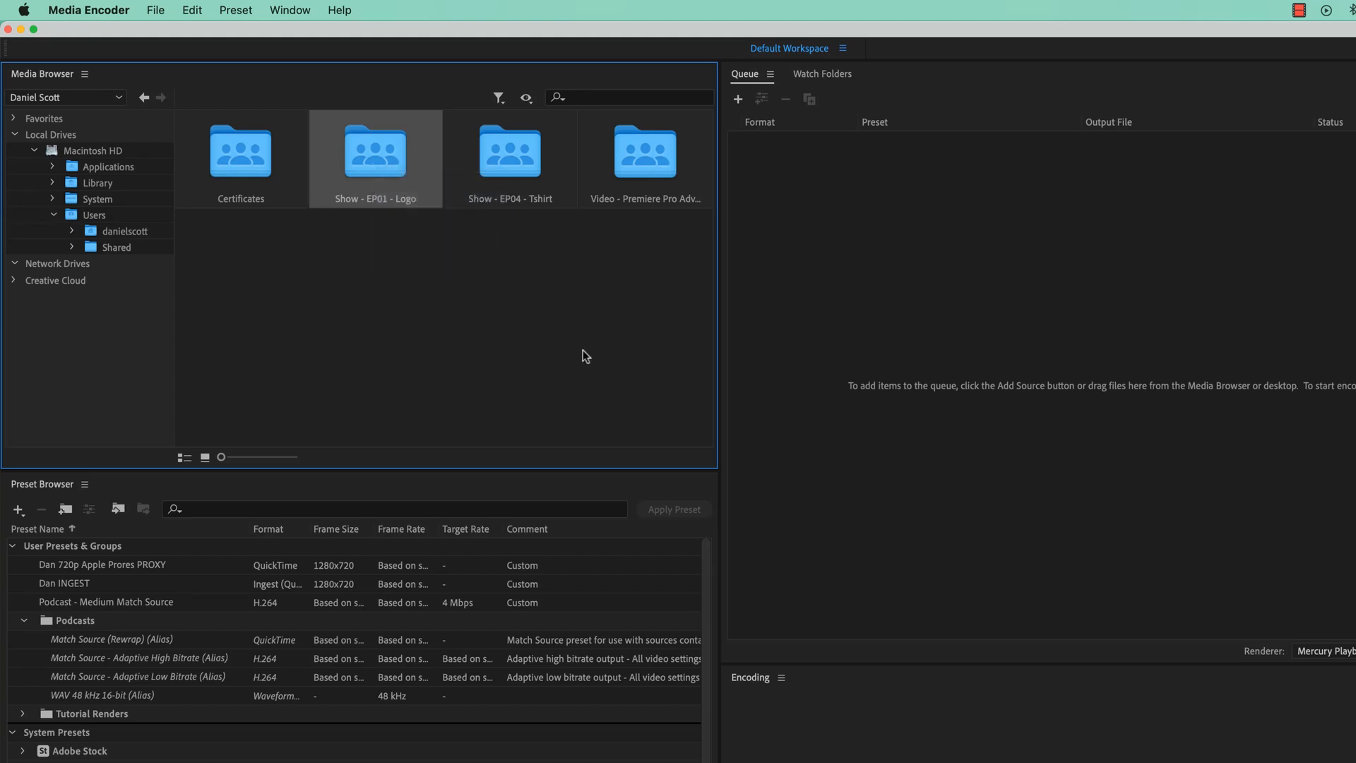
Open the Show - EP01 - Logo favorite and switch the Media Browser to list view
left_click(15, 134)
left_click(14, 118)
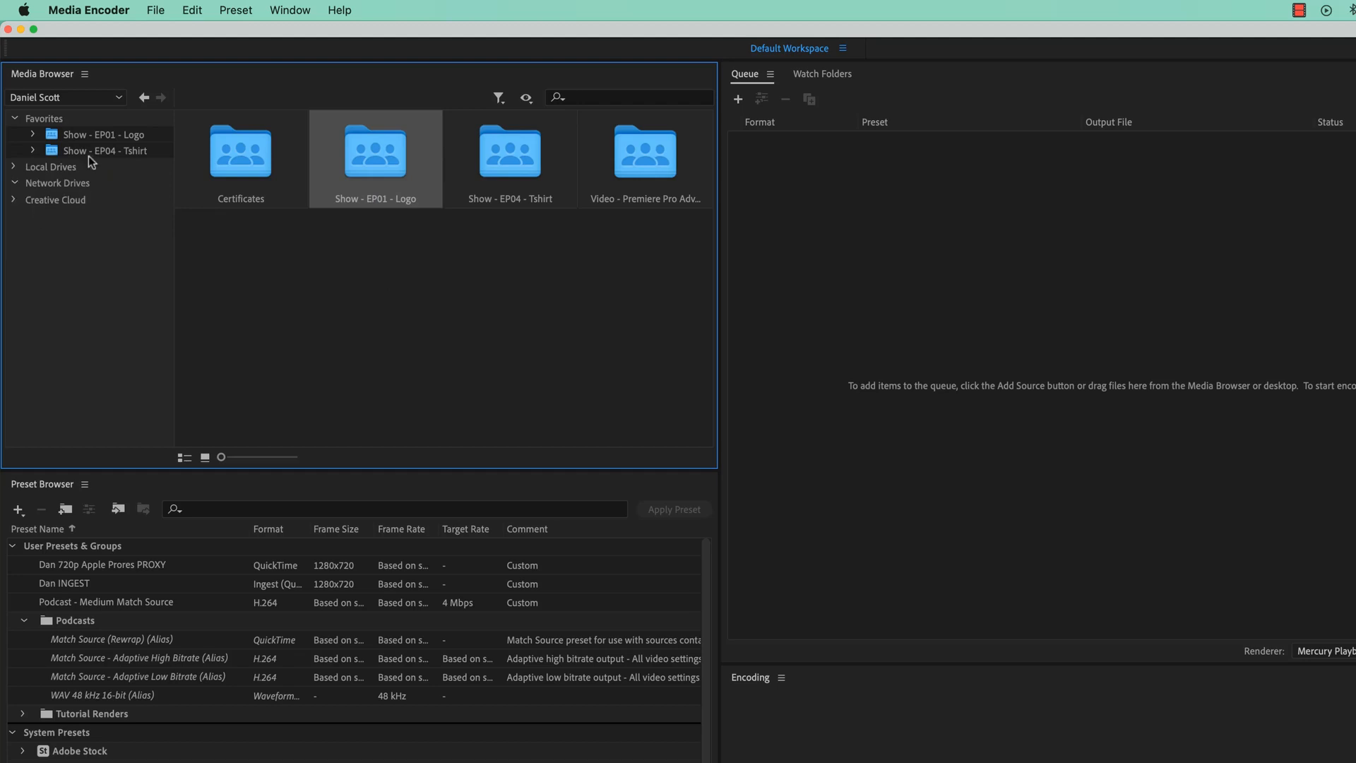
left_click(119, 135)
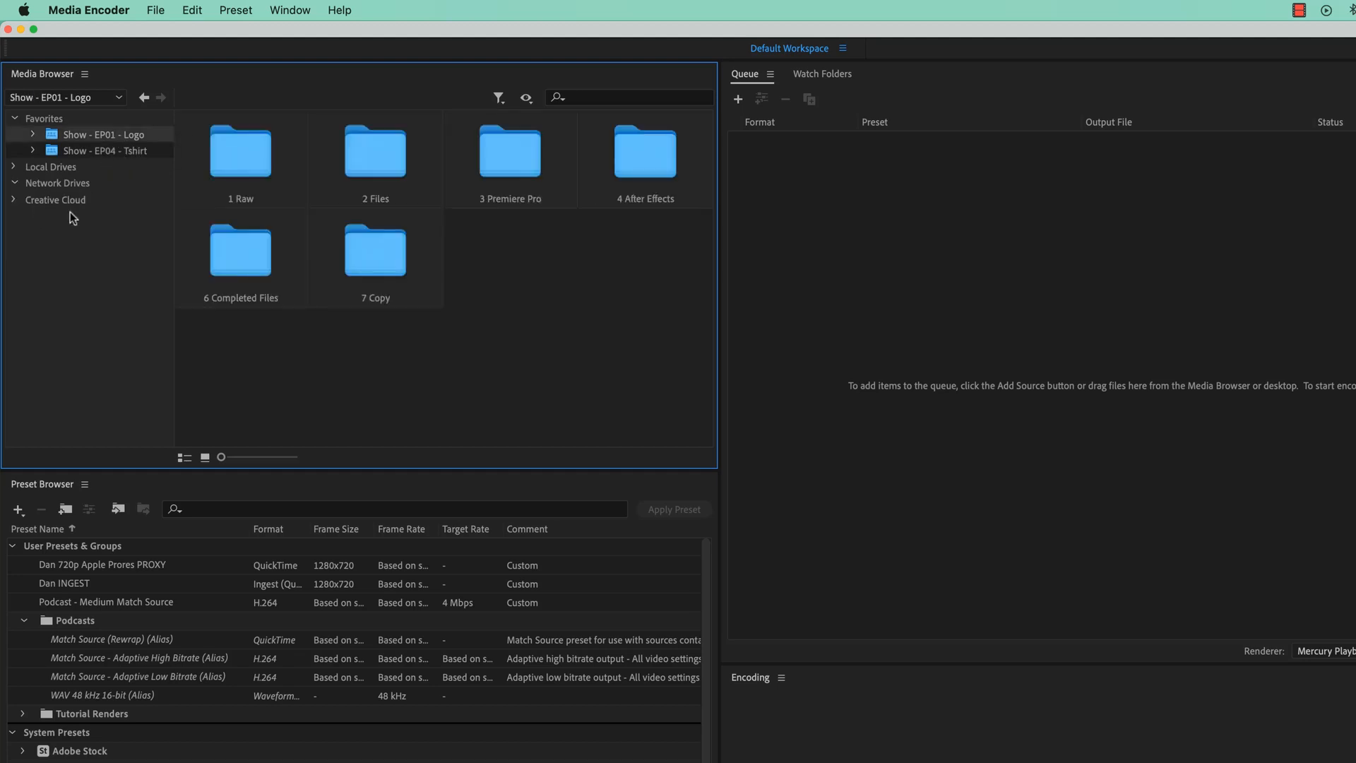
left_click(184, 458)
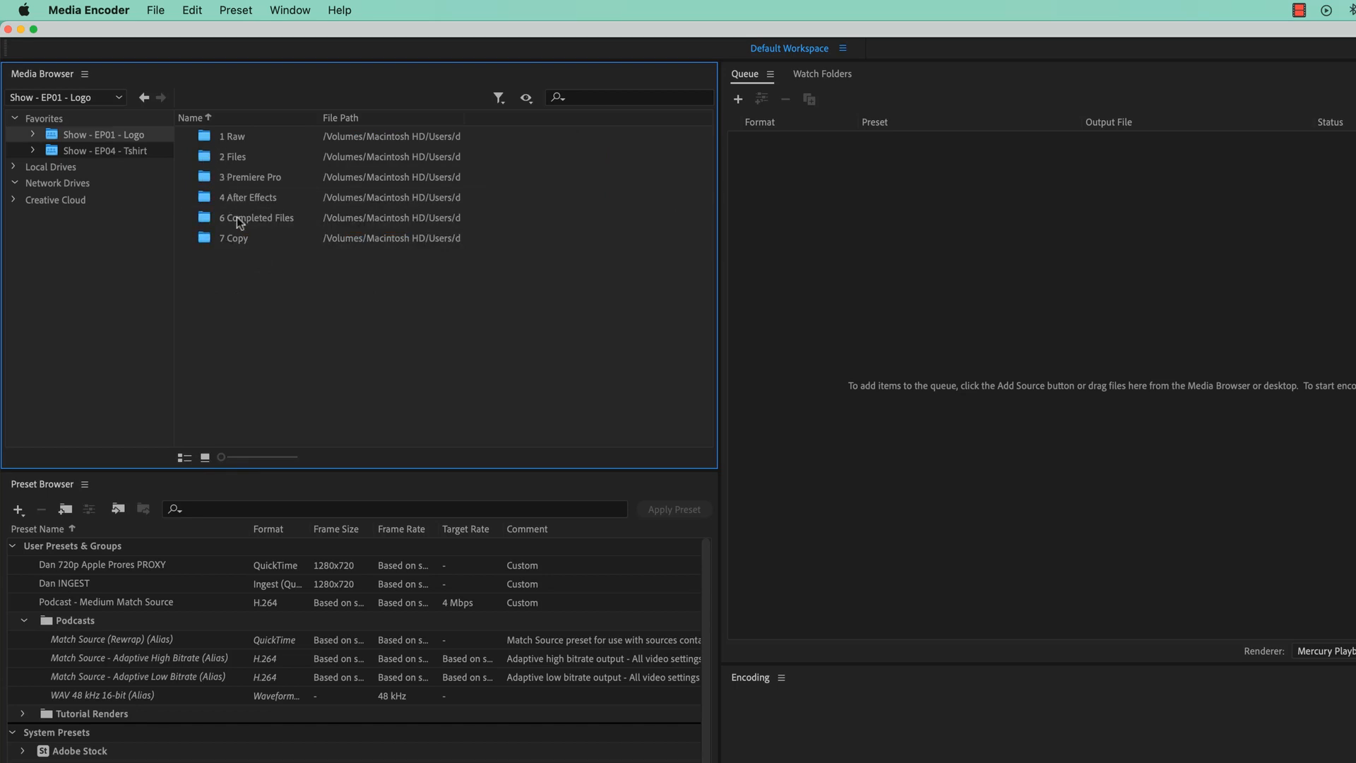
Open the 1 Raw folder and add clips C0421.MP4 through C0435.MP4 to the queue
left_click(206, 138)
double_click(208, 140)
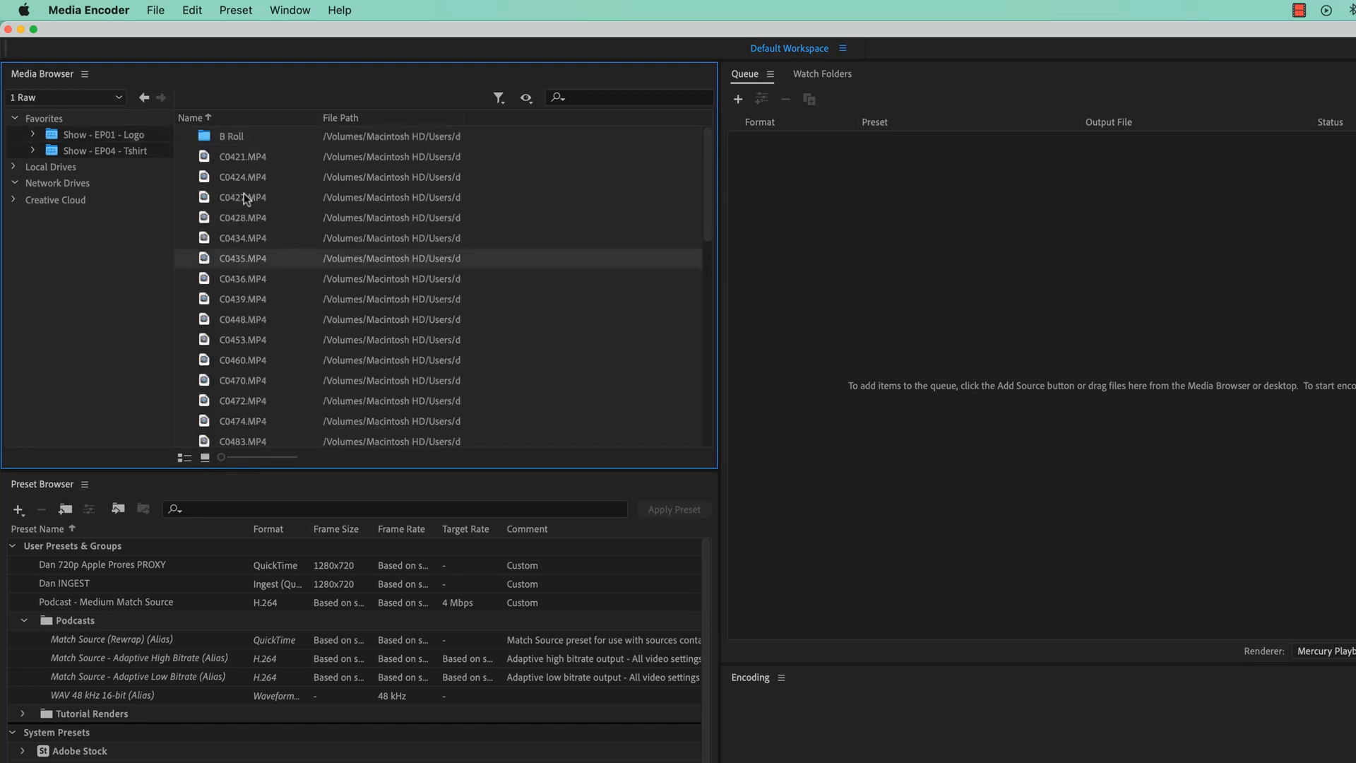
left_click(233, 163, "shift")
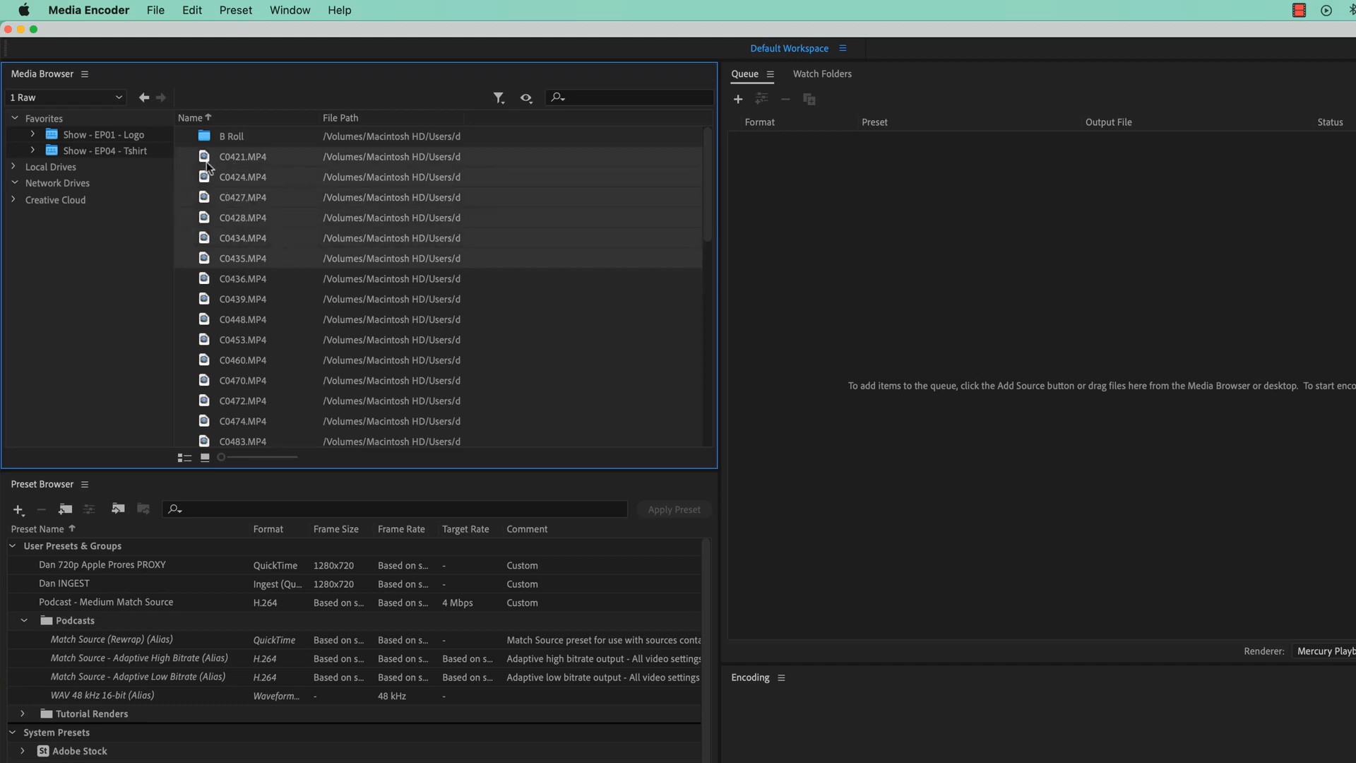
left_click_drag(207, 162, 1003, 393)
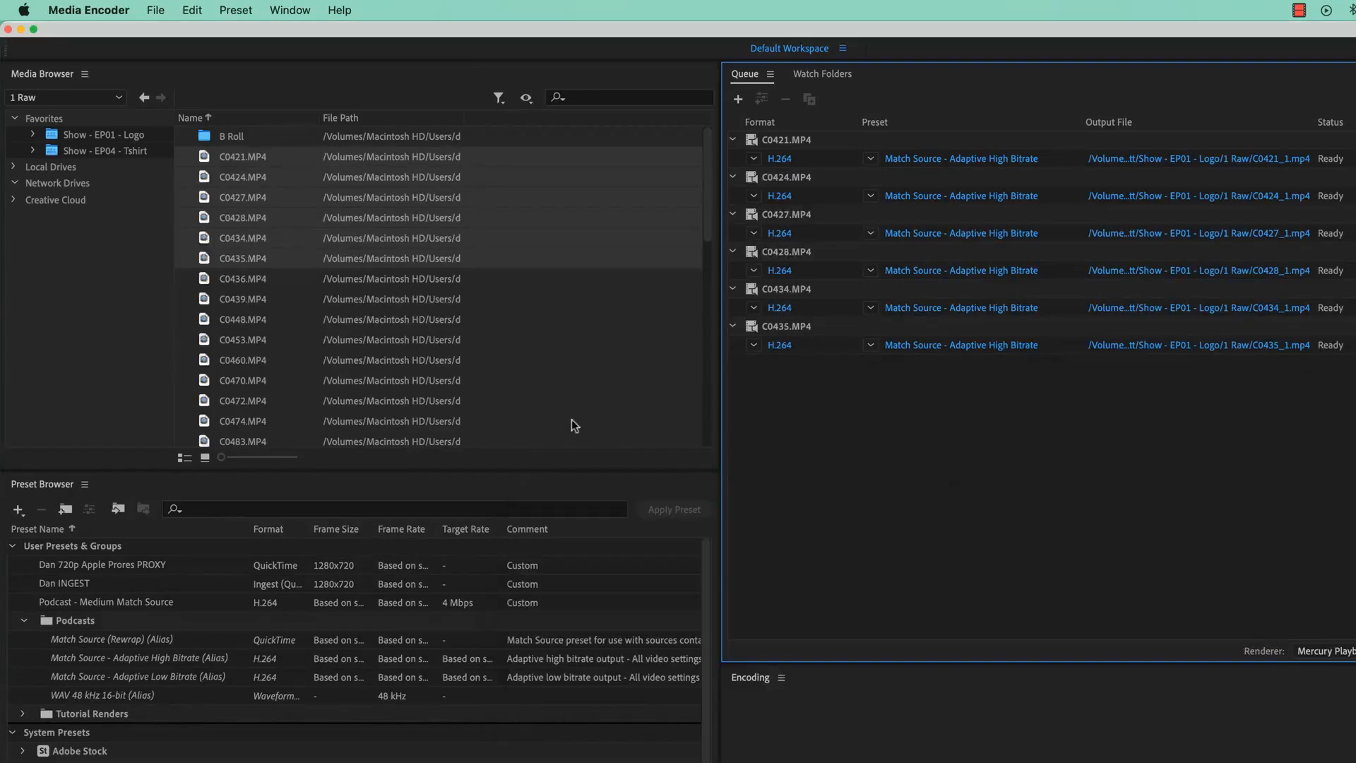
Switch the Media Browser to thumbnail view and remove all six clips from the queue
left_click(205, 458)
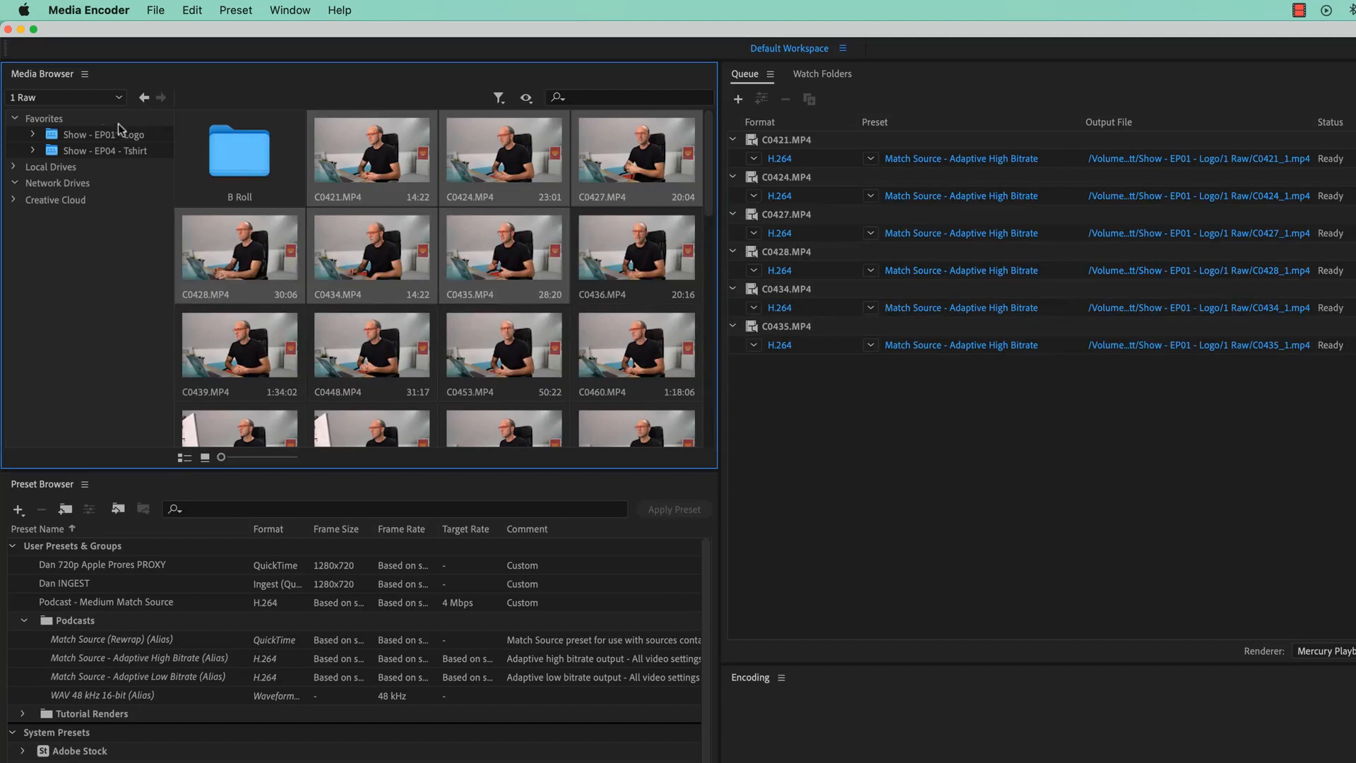
left_click(833, 139)
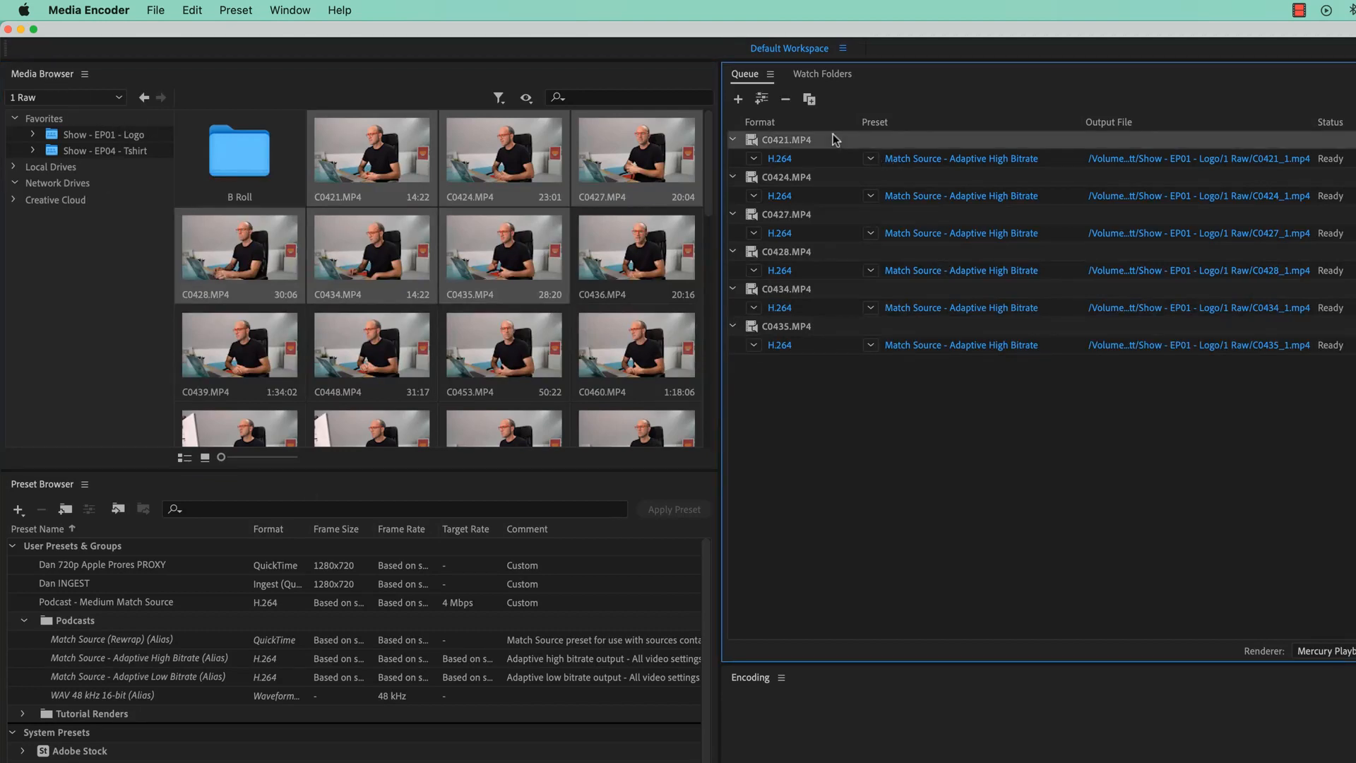
left_click(817, 329, "shift")
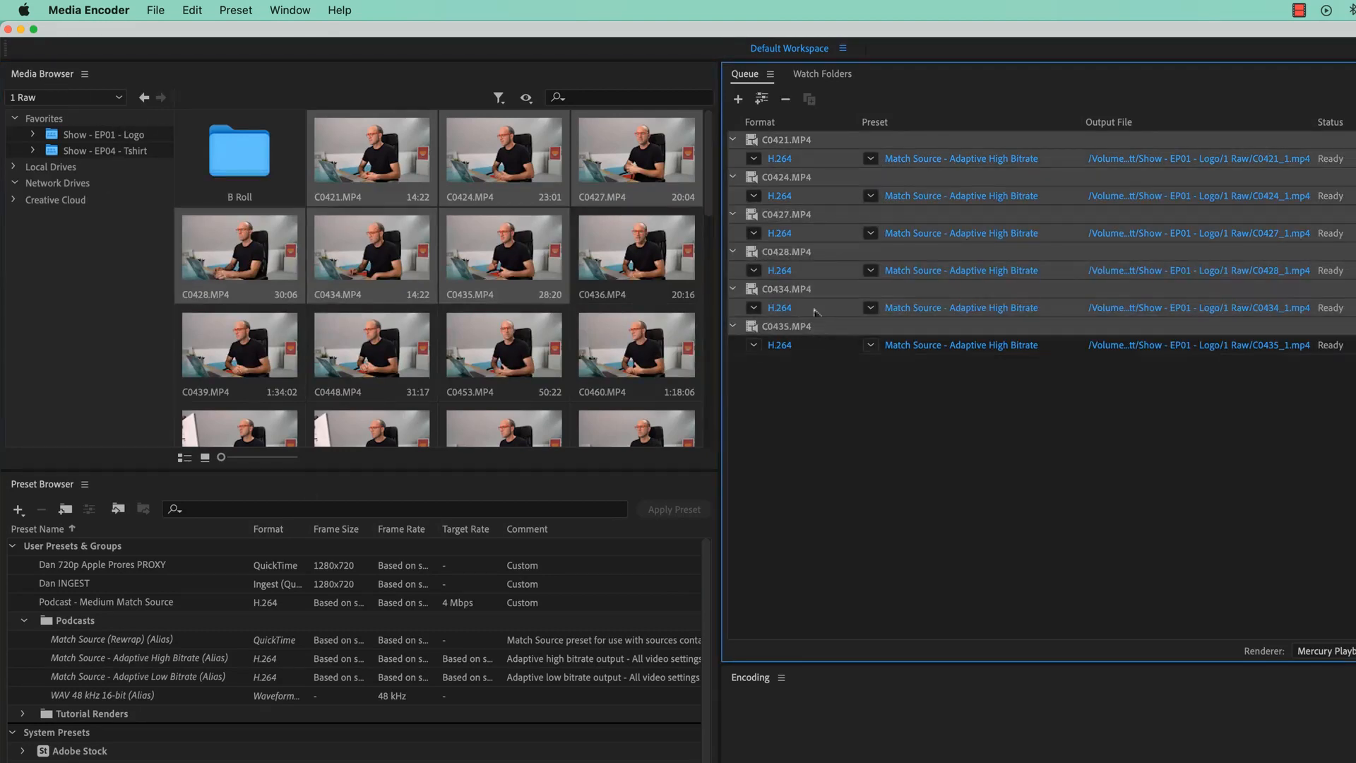
left_click(785, 99)
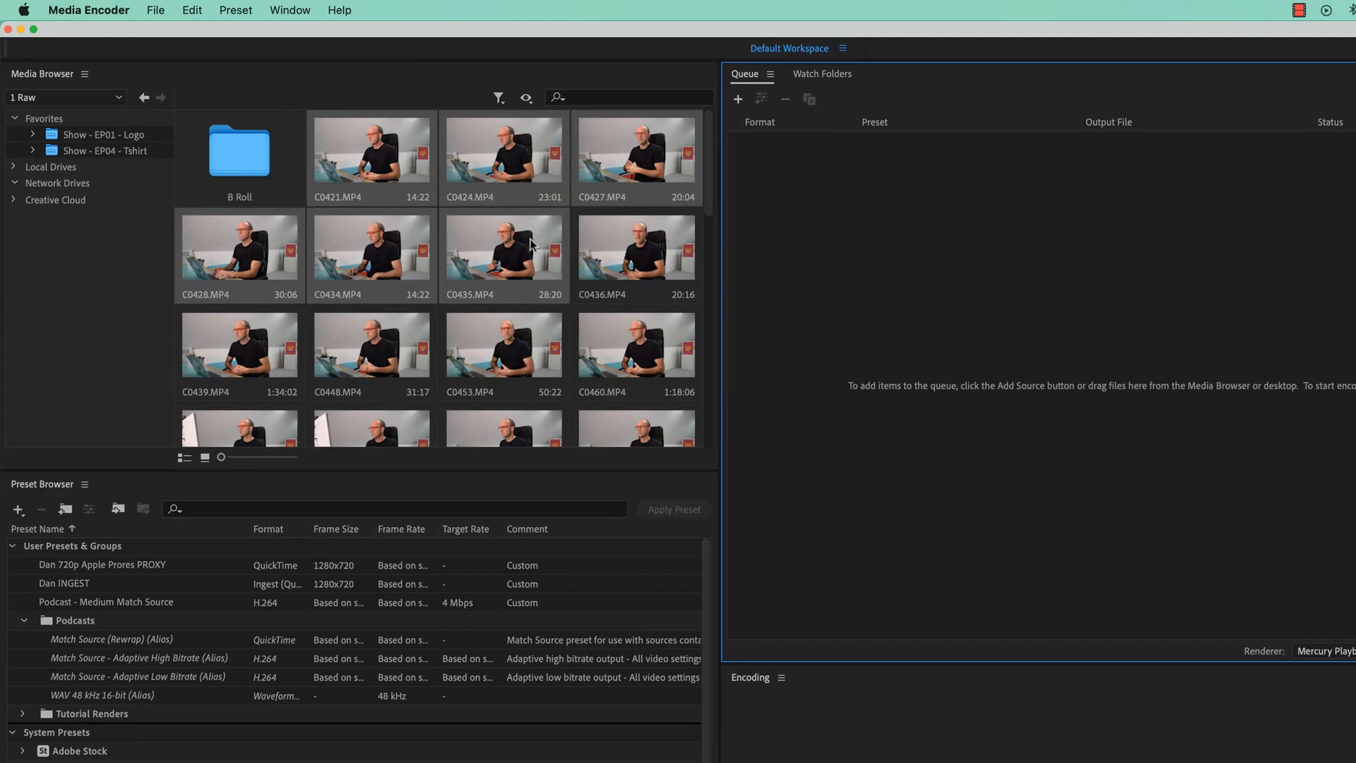
Add the clips C0421 through C0435 to the queue stitched together as a single clip
left_click(367, 169)
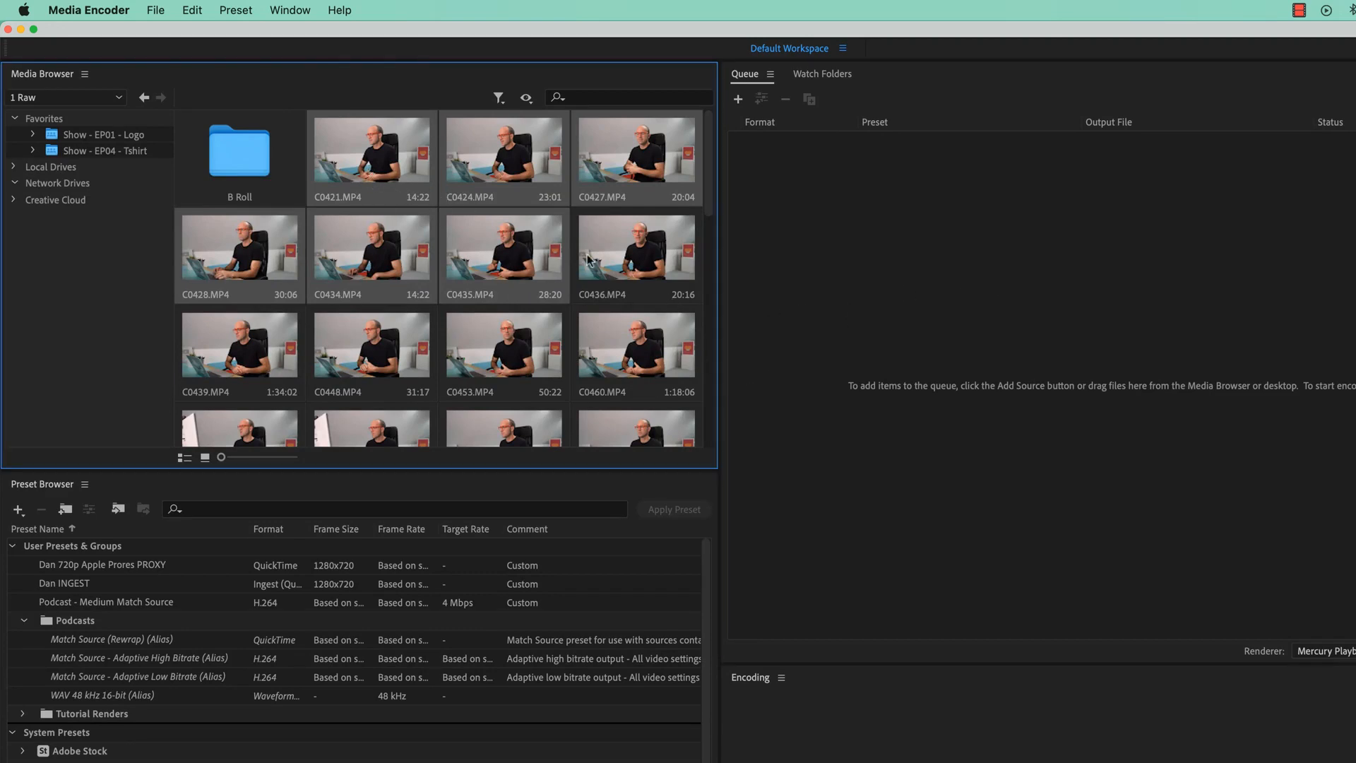
left_click_drag(363, 168, 909, 357)
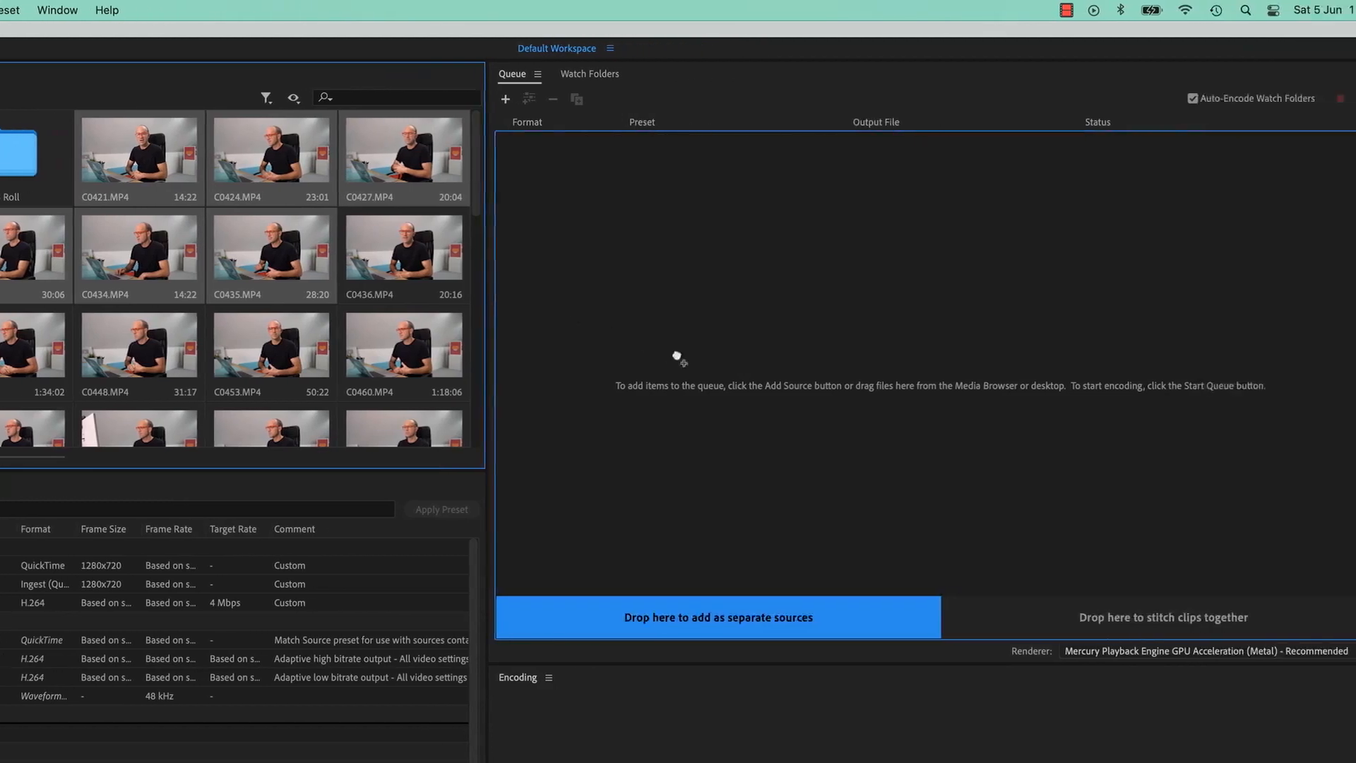
left_click_drag(677, 357, 1064, 624)
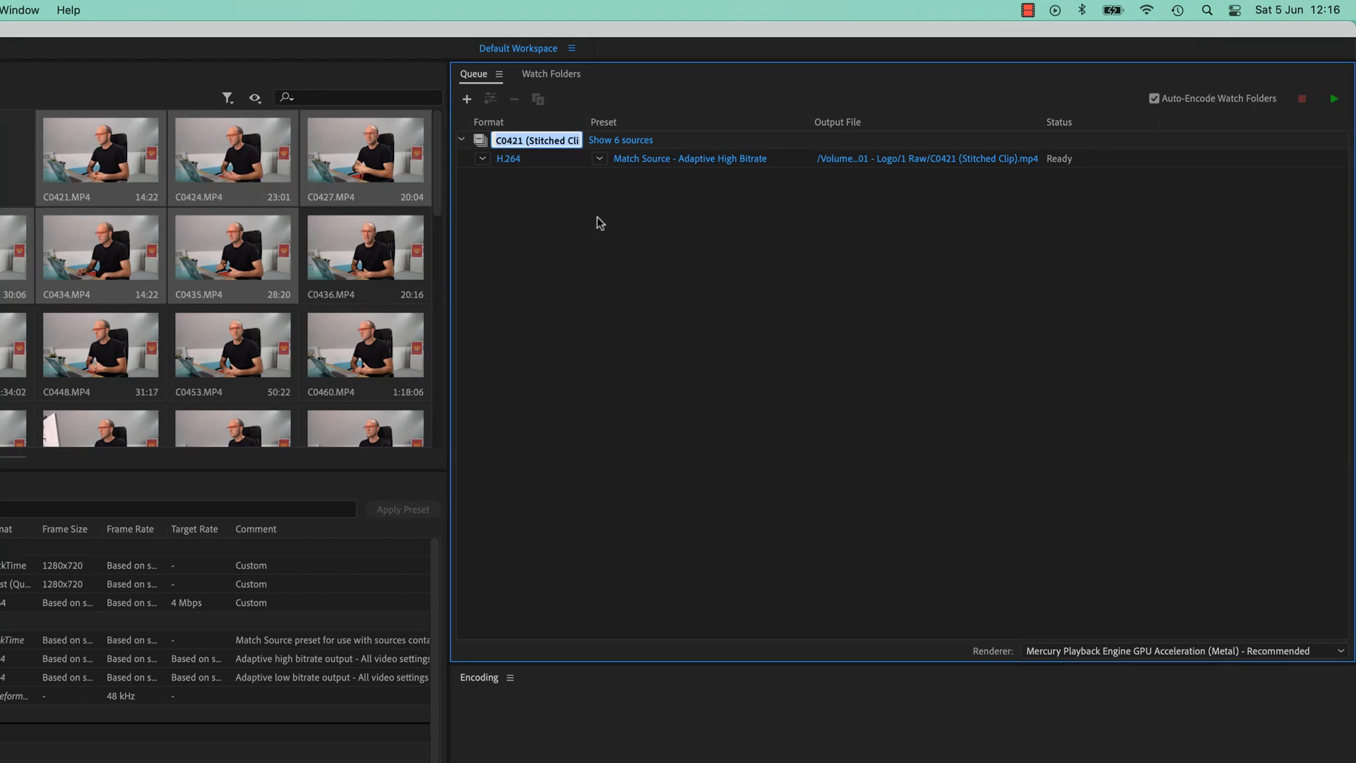
Show the stitched clip's six sources and rearrange their order
left_click(627, 141)
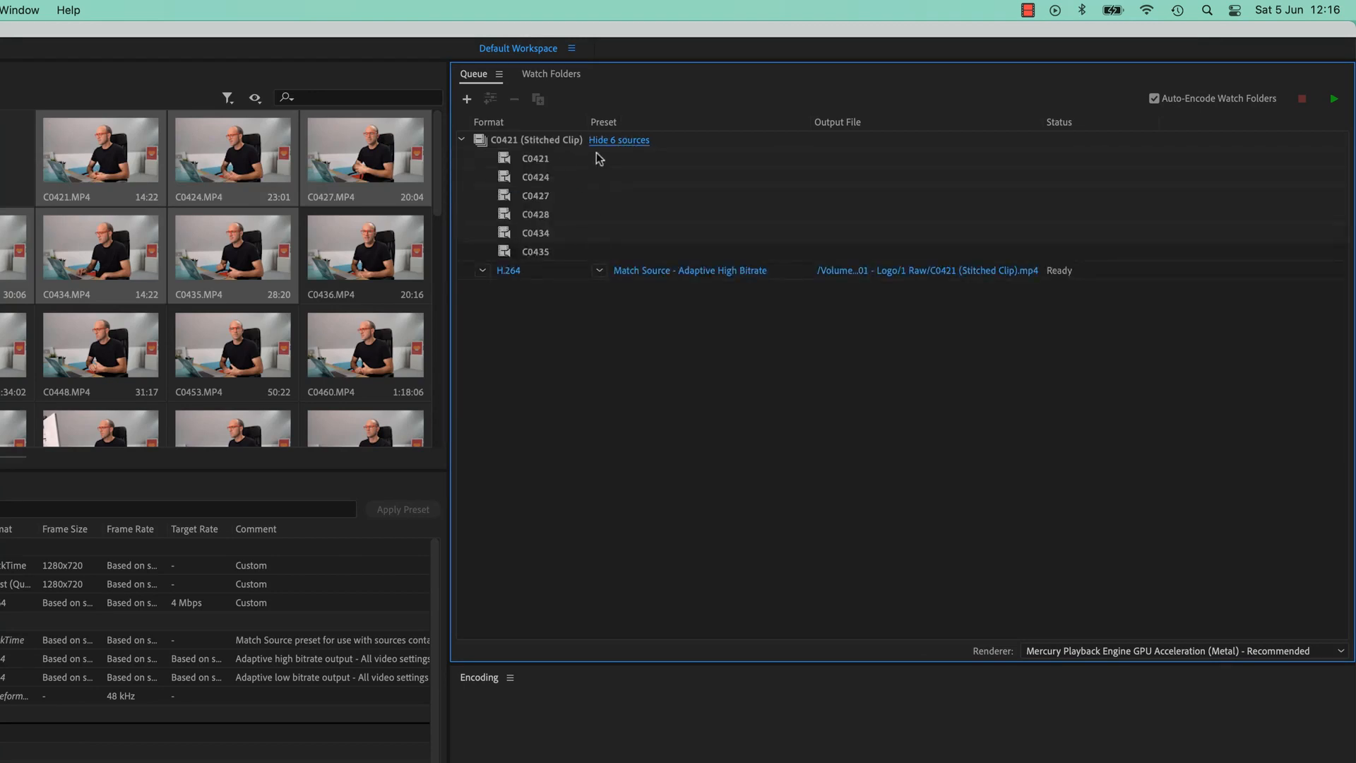
mouse_move(587, 159)
left_mouse_down()
mouse_move(582, 226)
mouse_move(582, 172)
left_mouse_up()
left_click(462, 140)
left_click(462, 140)
Open the stitched clip's export settings, enable Timecode Overlay and set its size to 58
left_click(695, 272)
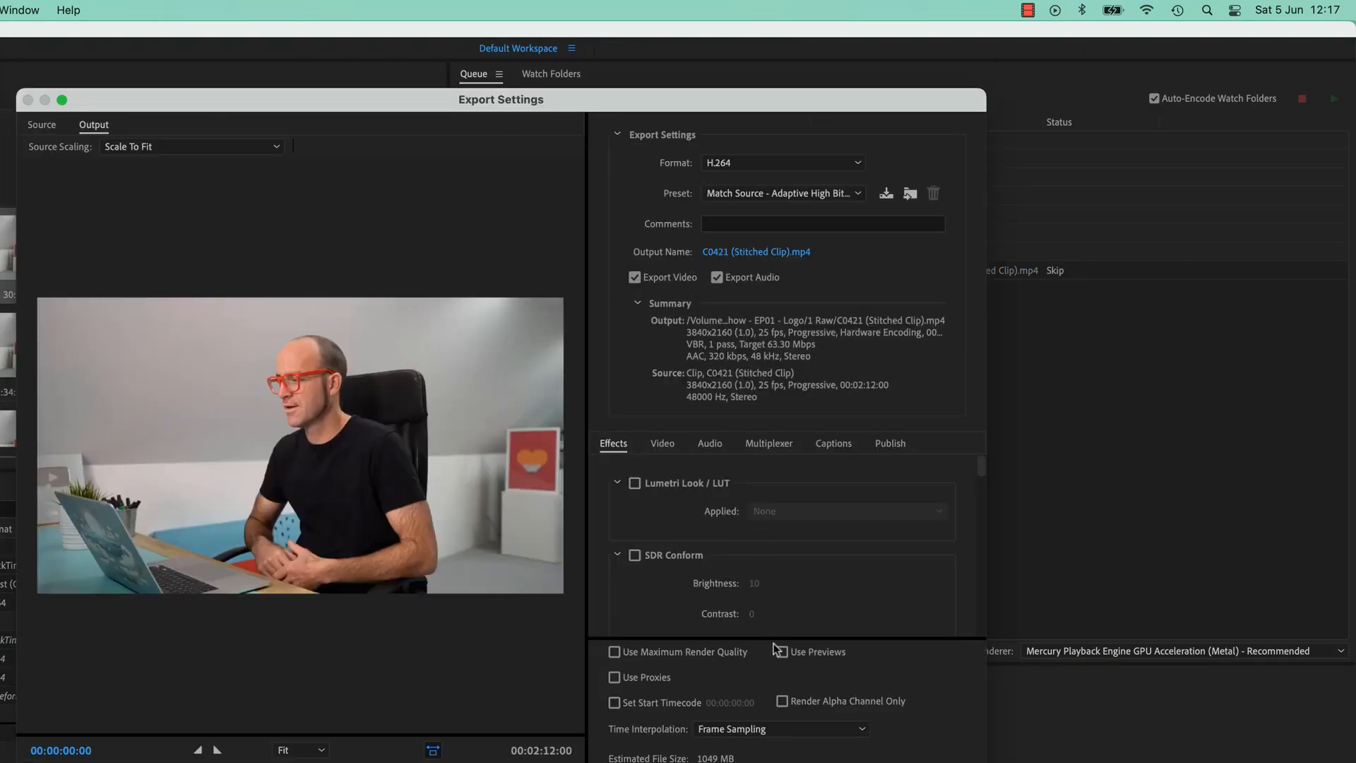
scroll(648, 575, "down", 5)
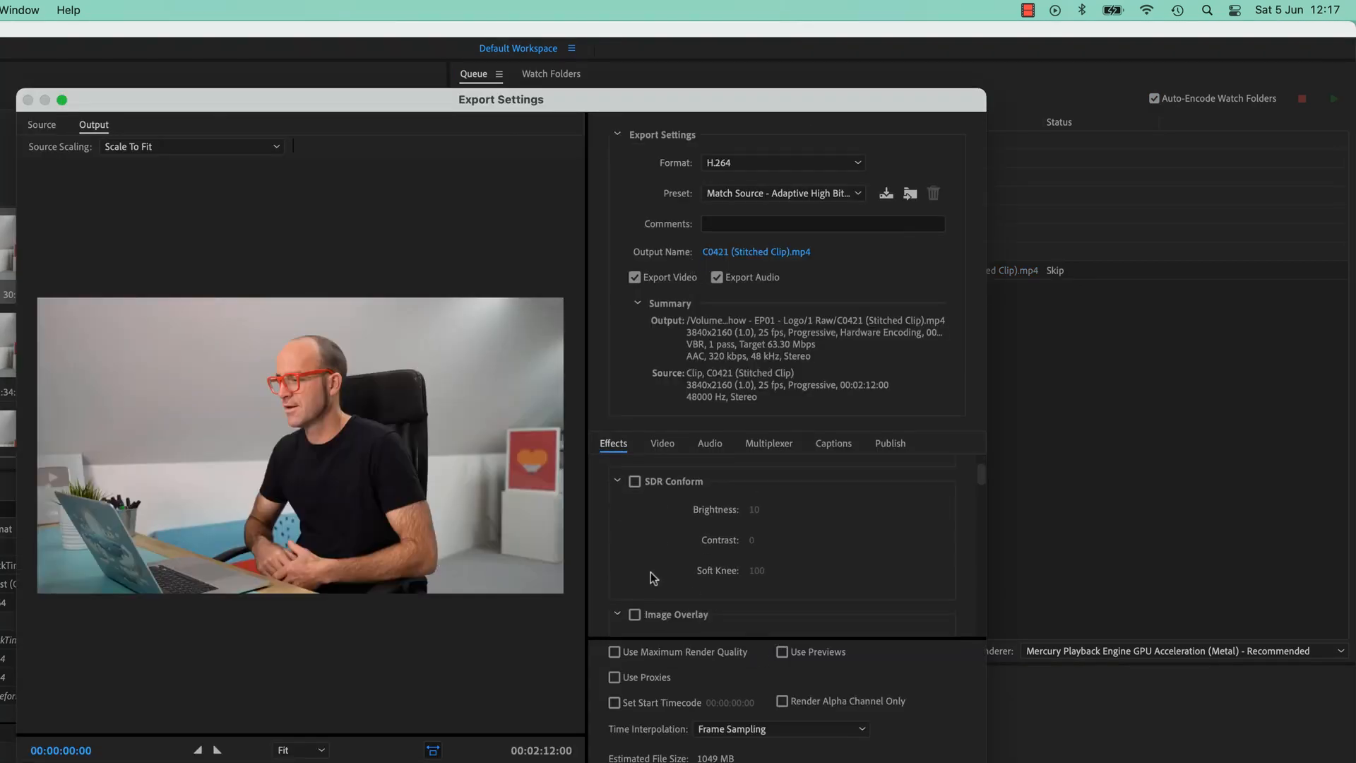
scroll(648, 578, "down", 5)
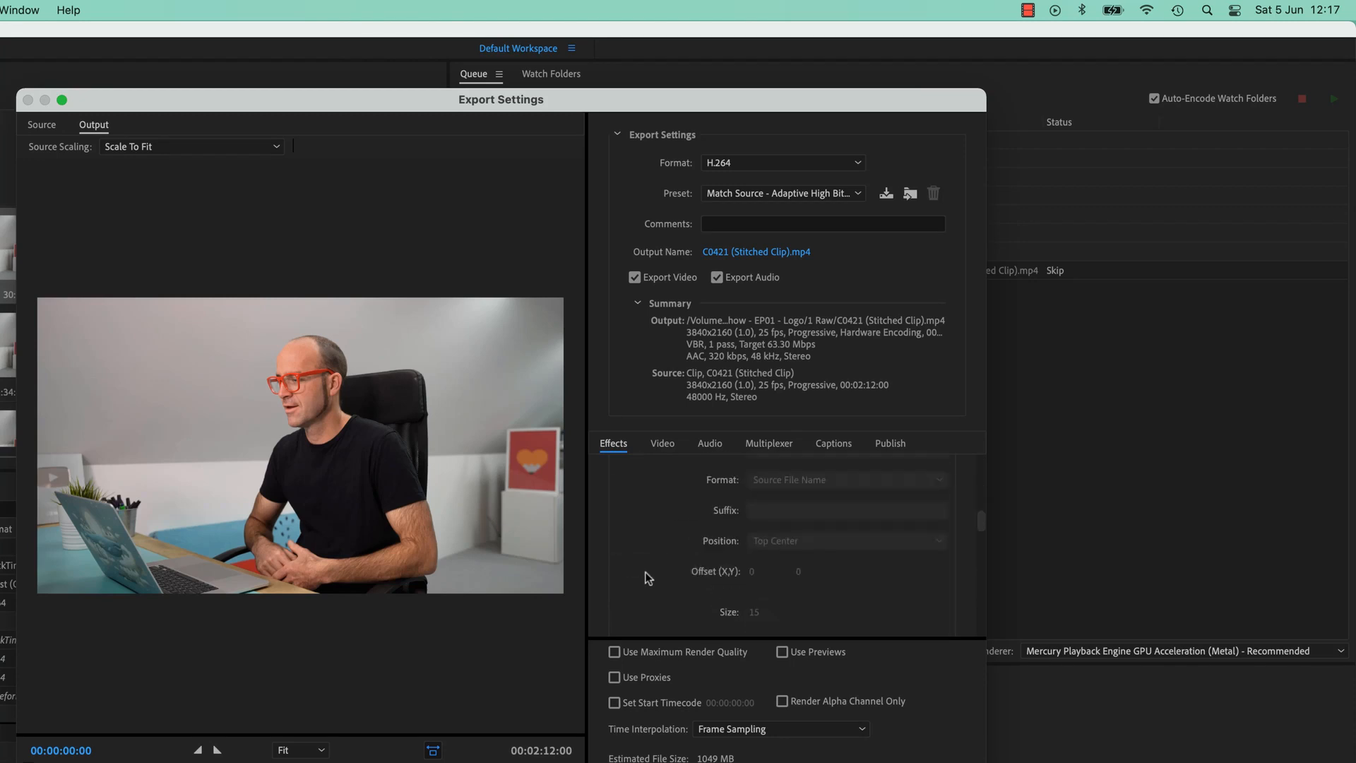
left_click(635, 518)
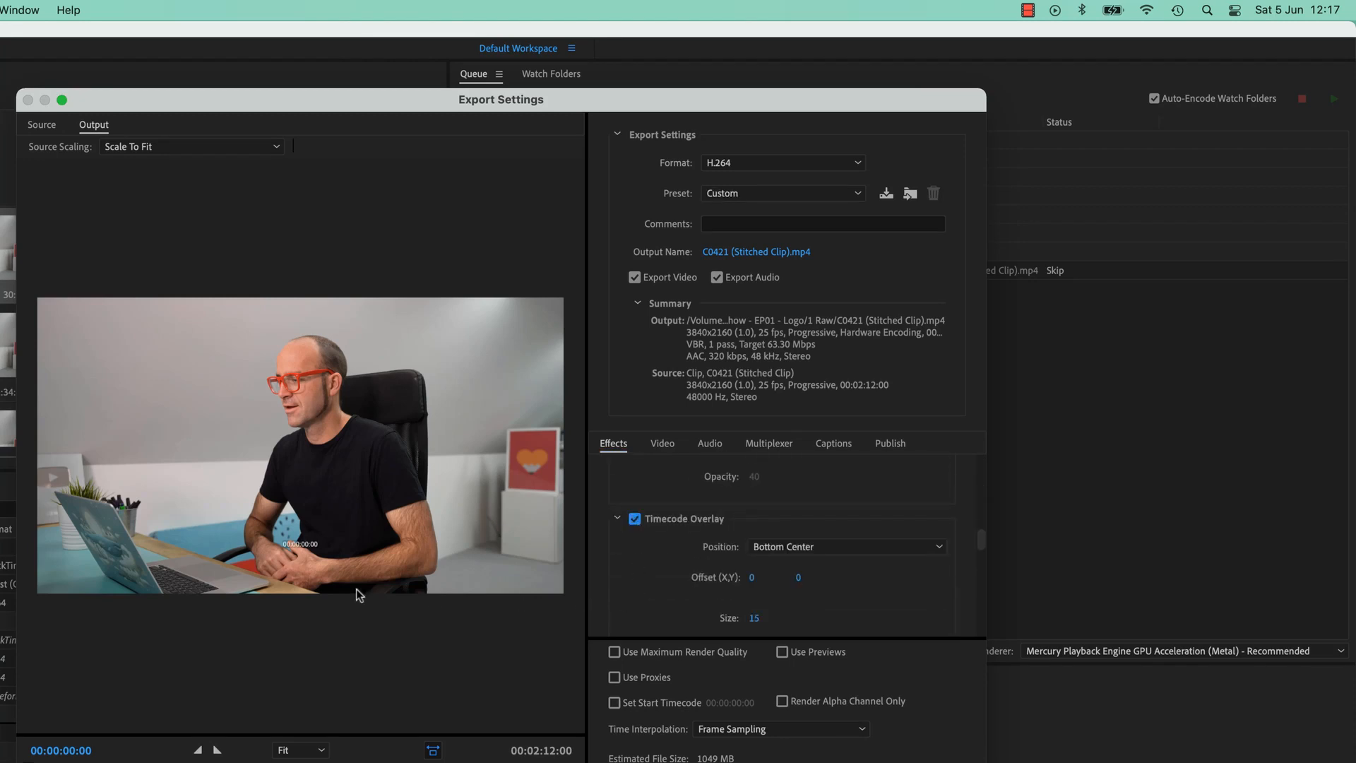
left_click_drag(754, 618, 820, 621)
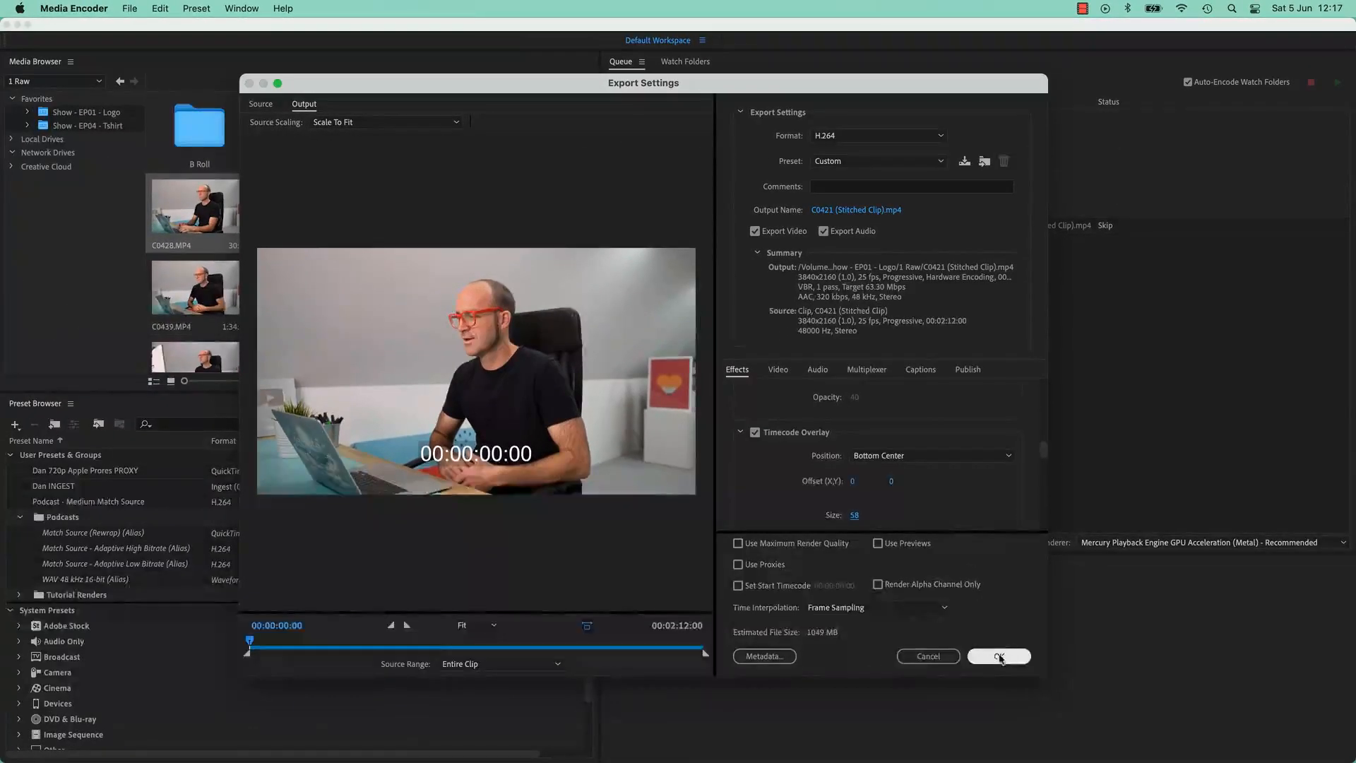
left_click(999, 656)
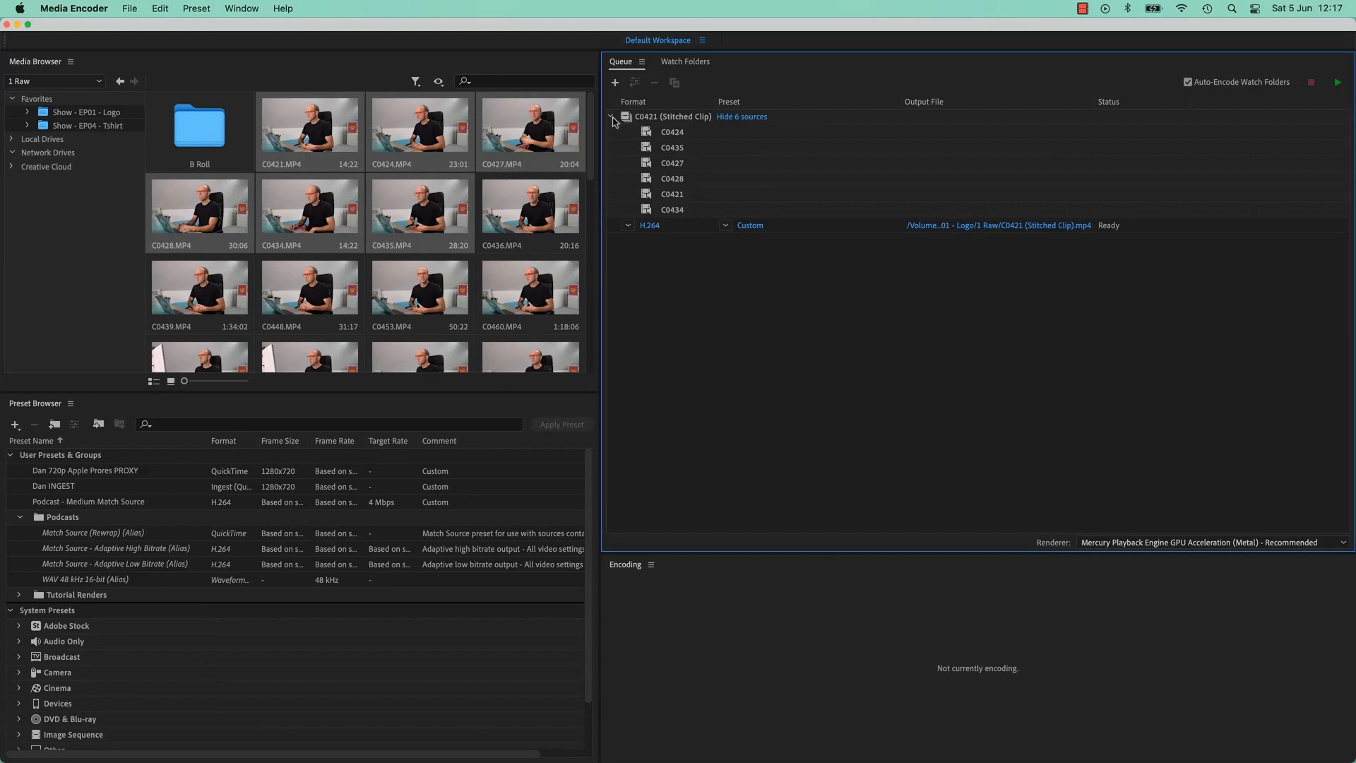
Collapse the stitched clip in the queue and open the clips' context menu without choosing an option
left_click(612, 117)
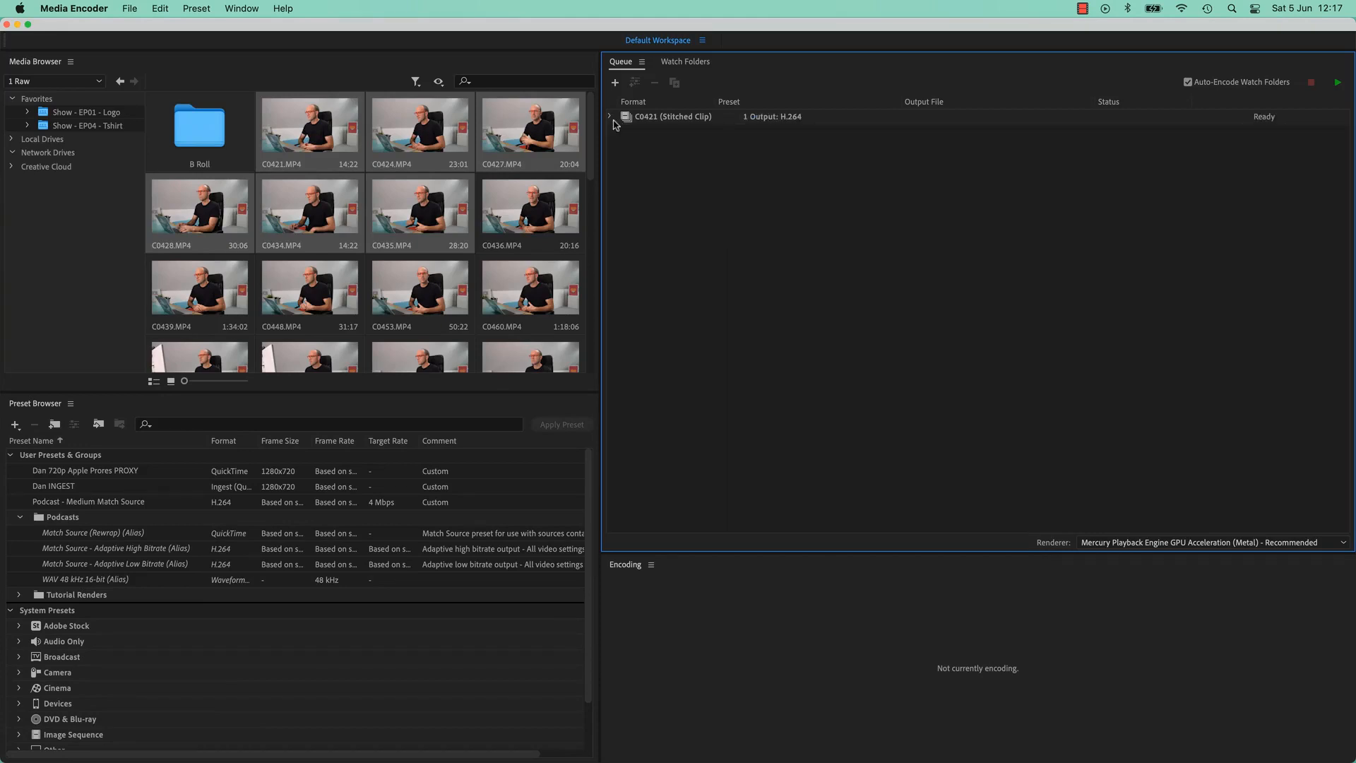
right_click(435, 149)
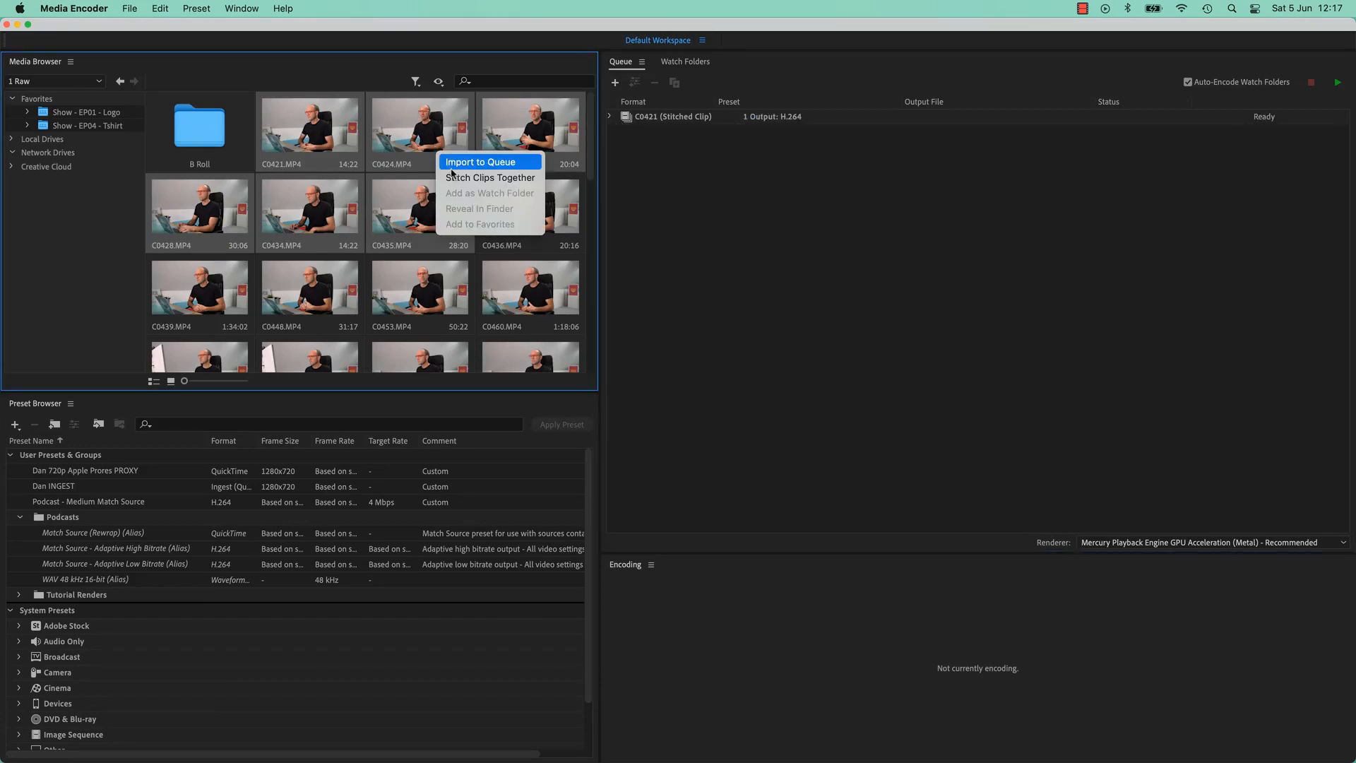
left_click(719, 215)
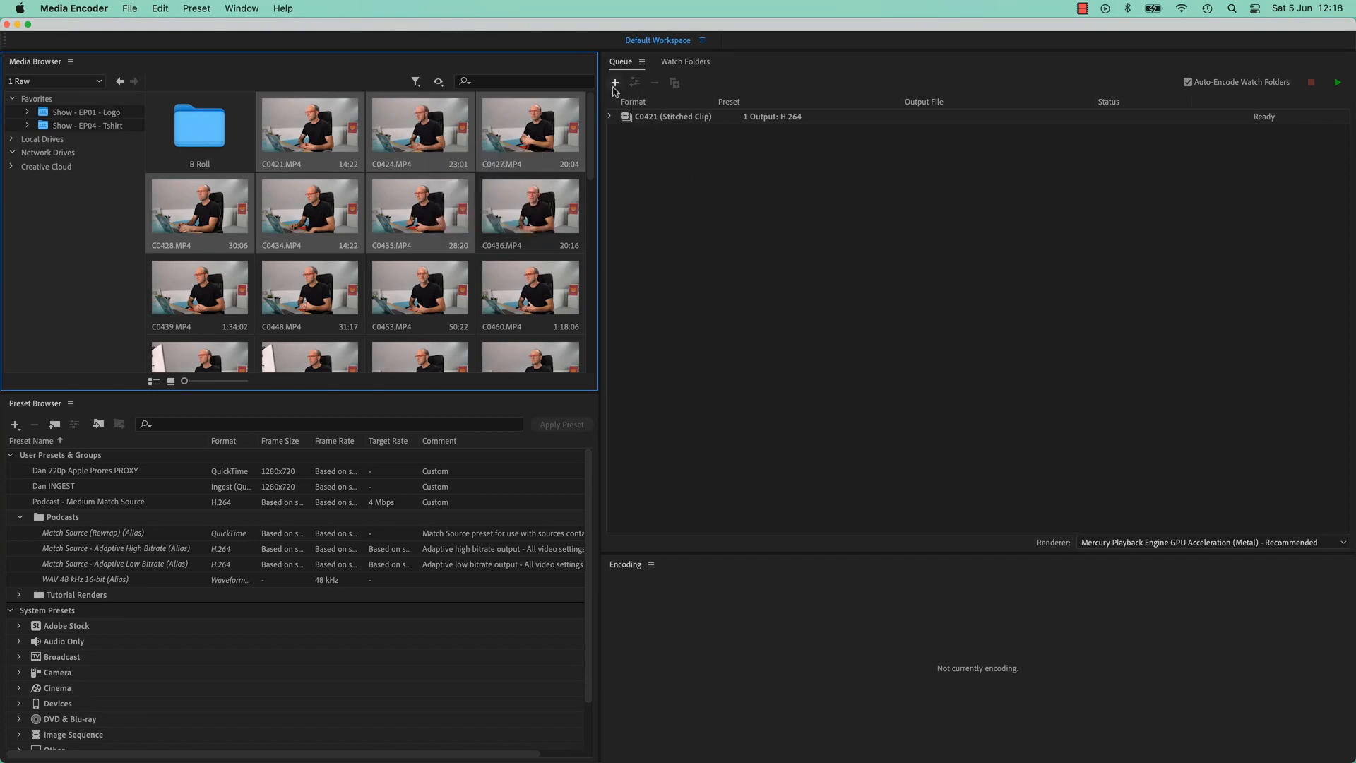
left_click(615, 82)
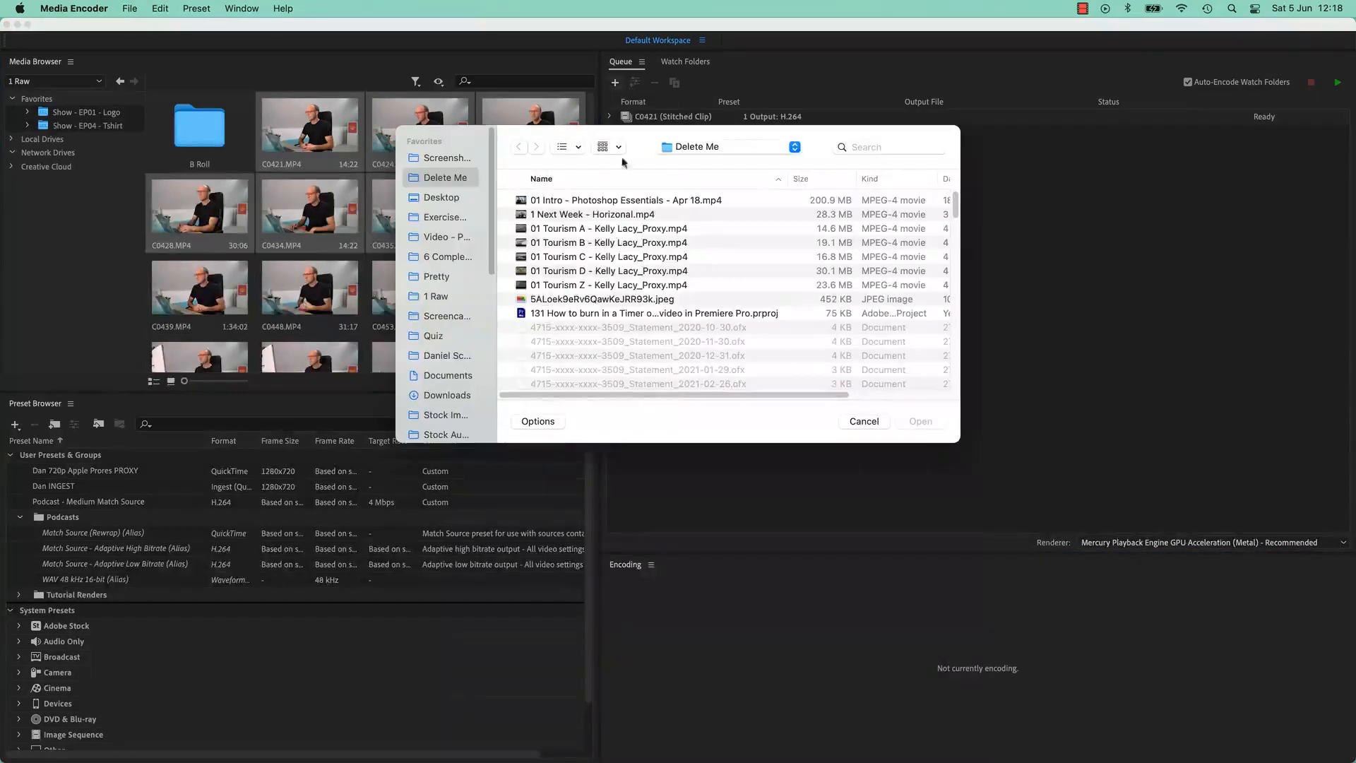
left_click(623, 228)
left_click(634, 284, "shift")
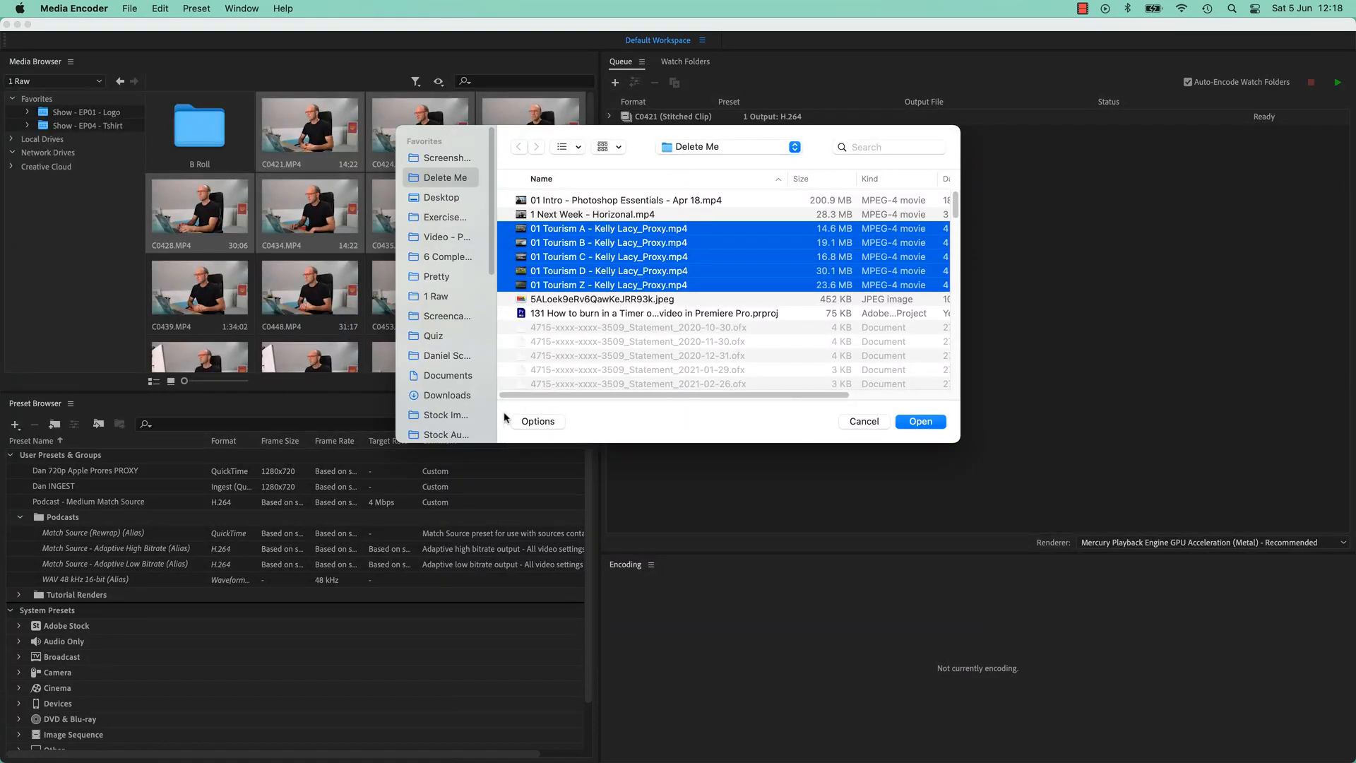
left_click(524, 421)
left_click(549, 343)
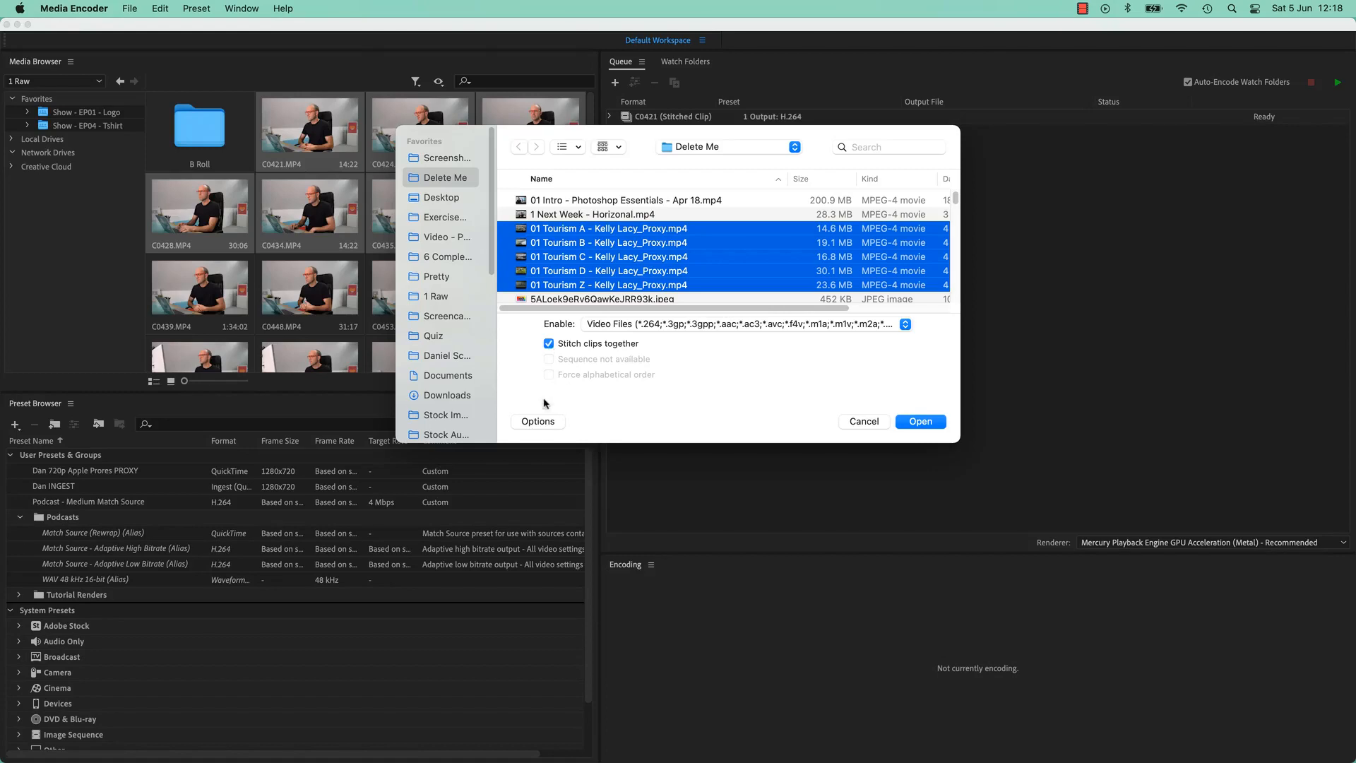
left_click(865, 421)
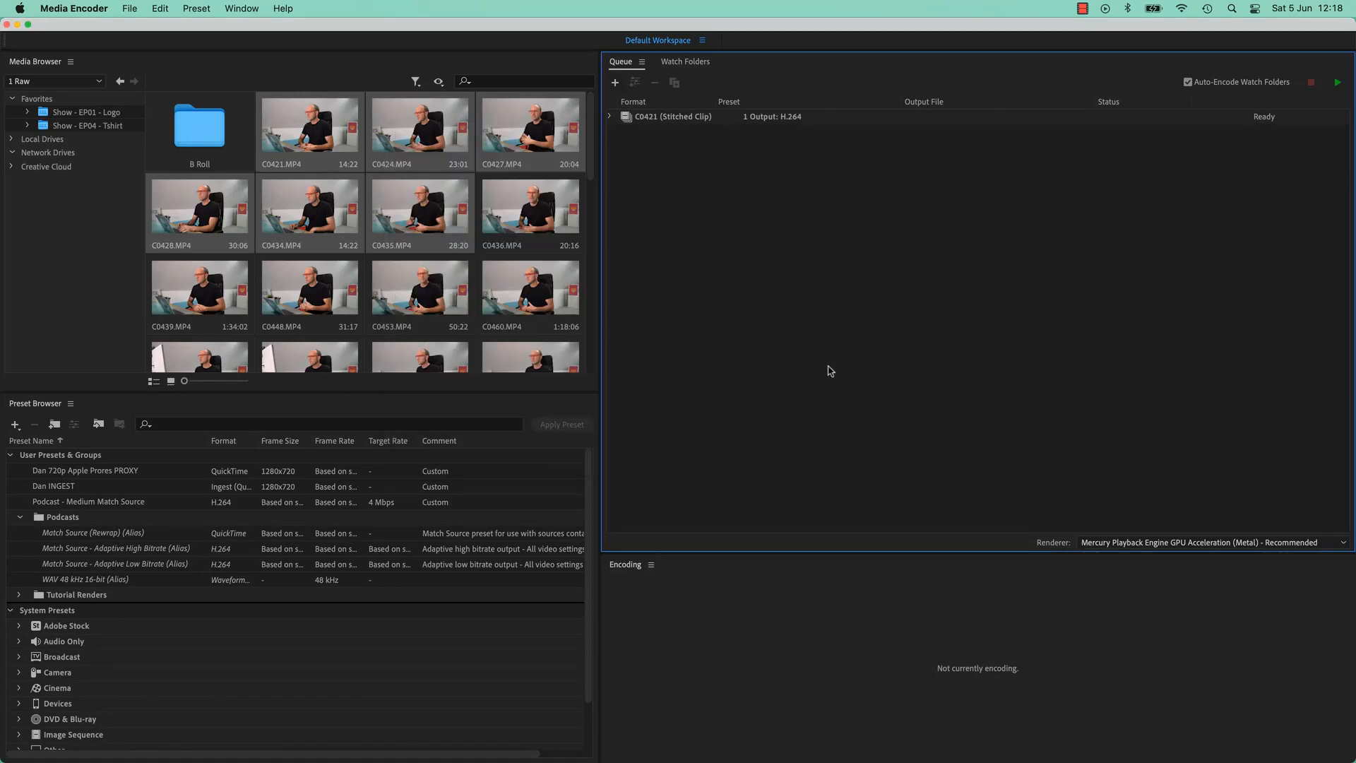